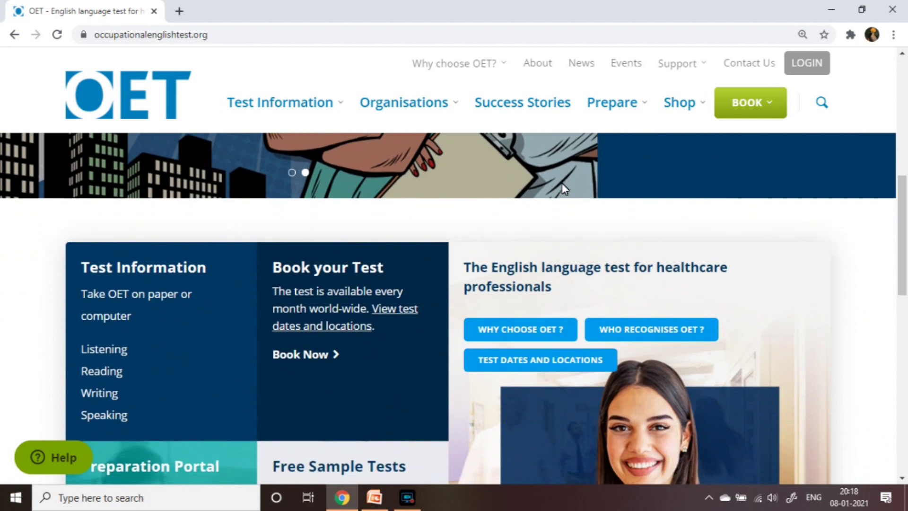
Scroll the OET home page and reveal the BOOK menu's On paper, On computer and group booking options
scroll(563, 185, "down", 2)
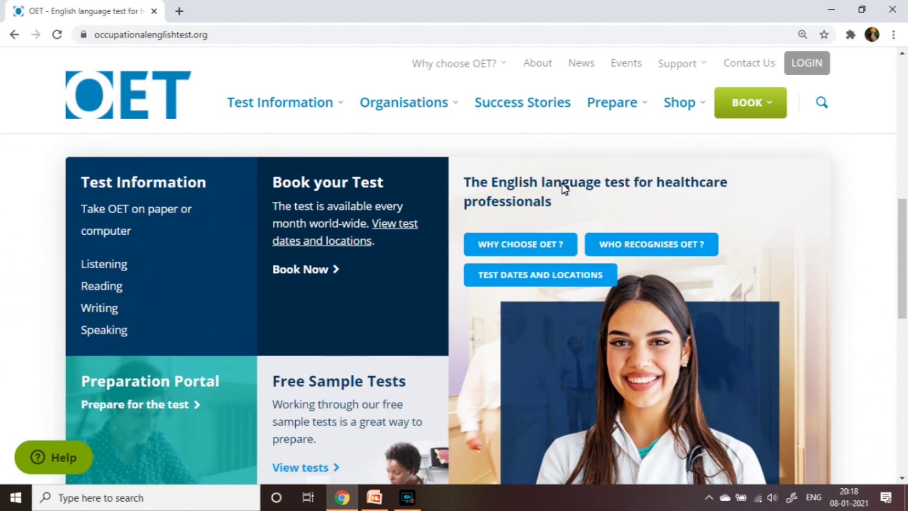
scroll(562, 185, "down", 4)
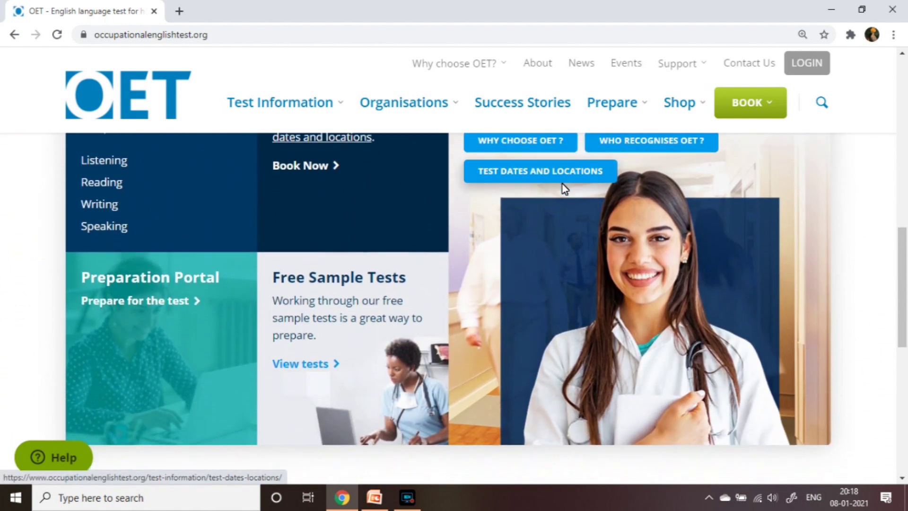
scroll(563, 188, "down", 3)
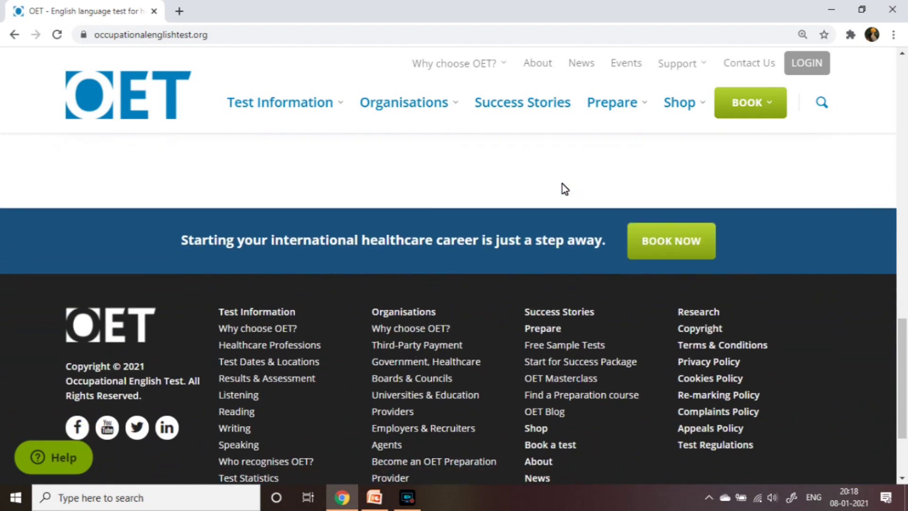
scroll(563, 189, "up", 15)
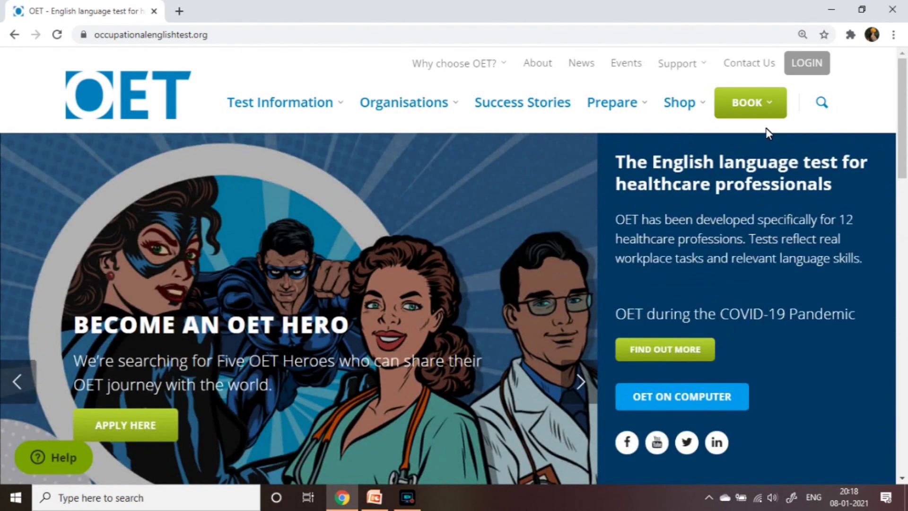
mouse_move(771, 114)
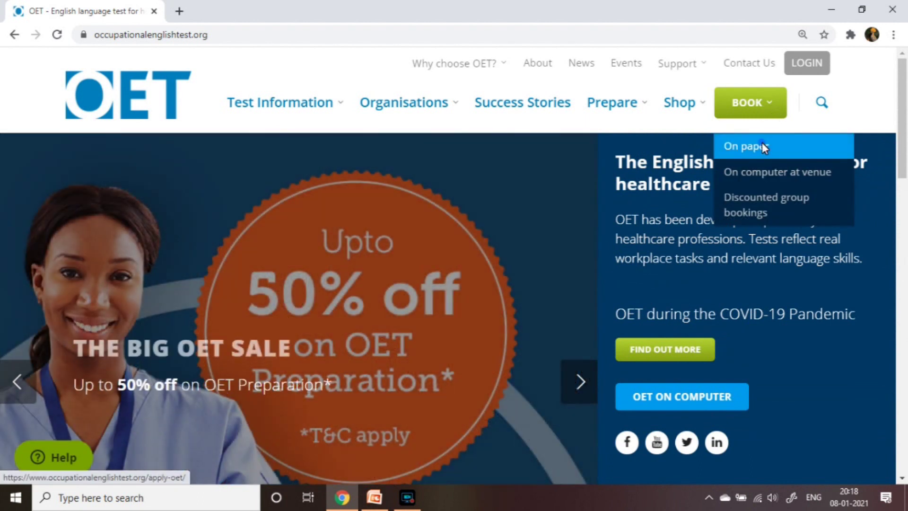
Open the Book to sit OET on paper page
left_click(762, 144)
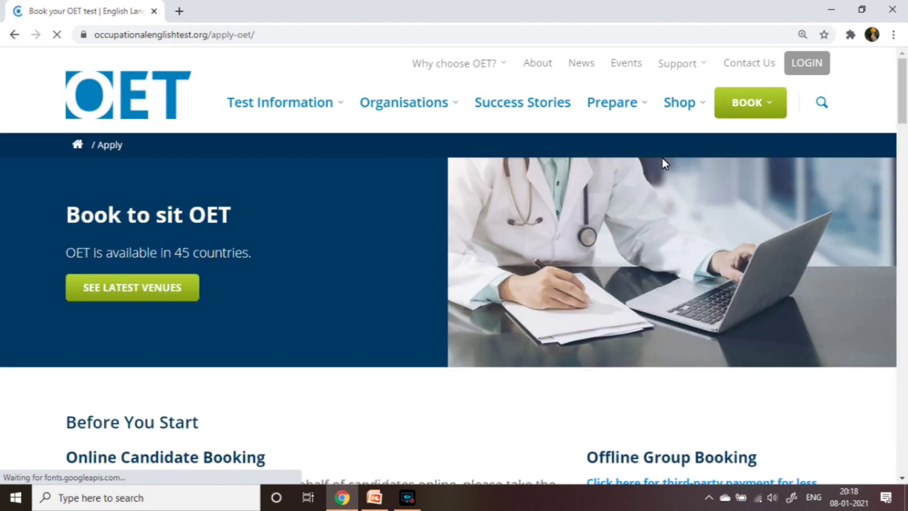
scroll(662, 161, "down", 5)
scroll(665, 163, "down", 1)
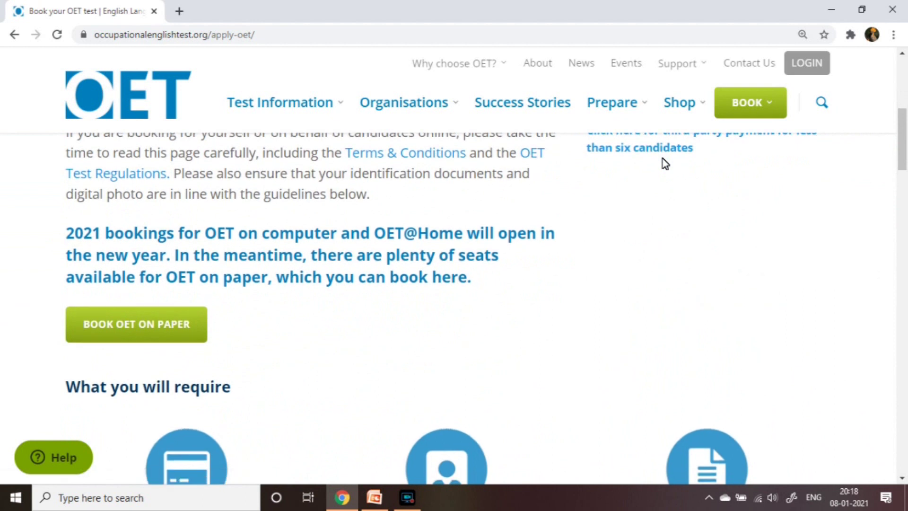
scroll(430, 223, "up", 3)
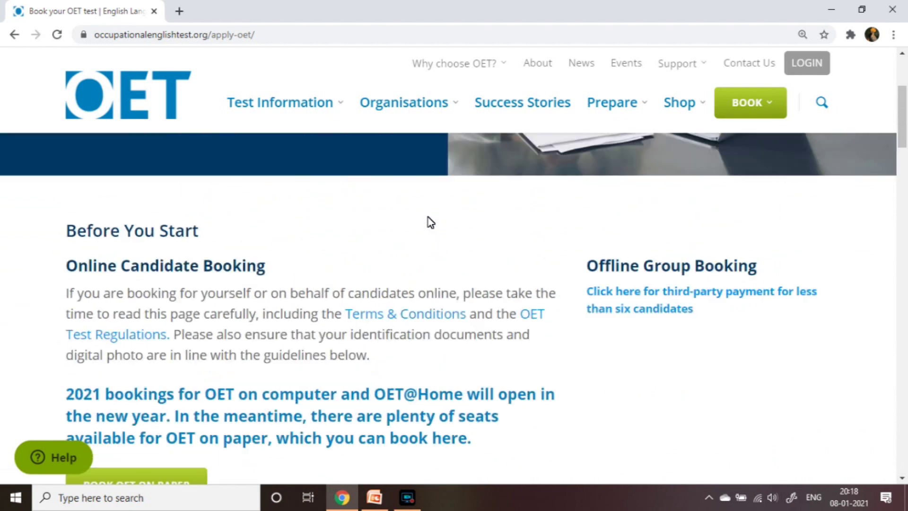
scroll(431, 222, "up", 4)
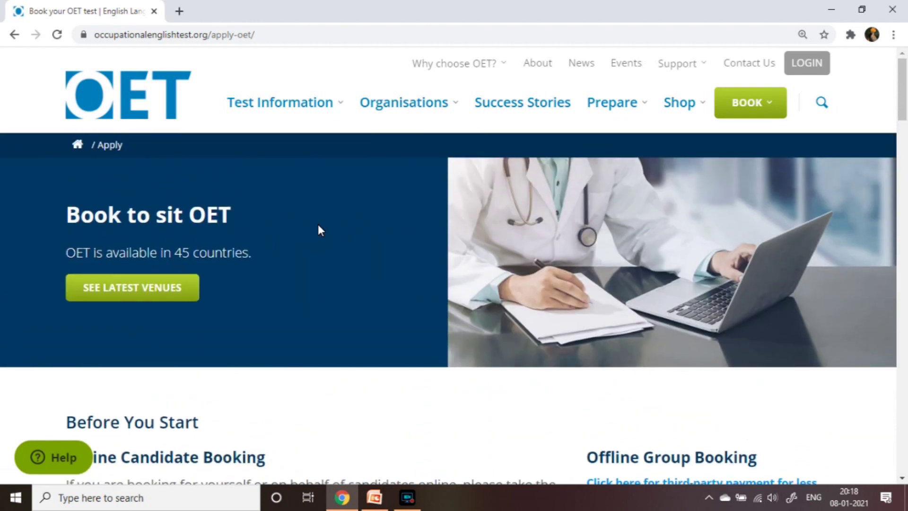
Read past 'What you will require' and 'Booking Online' down to the photo ID guidelines
scroll(318, 225, "down", 1)
scroll(320, 230, "down", 4)
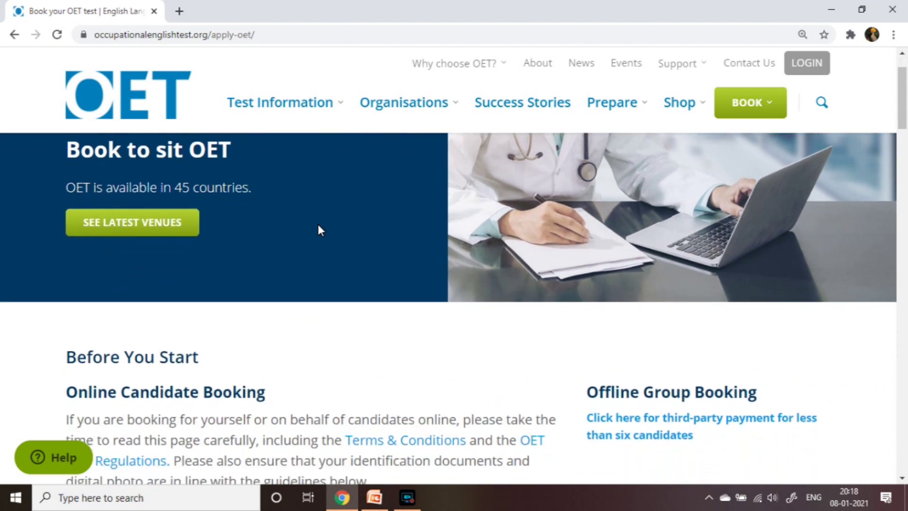
scroll(318, 229, "down", 3)
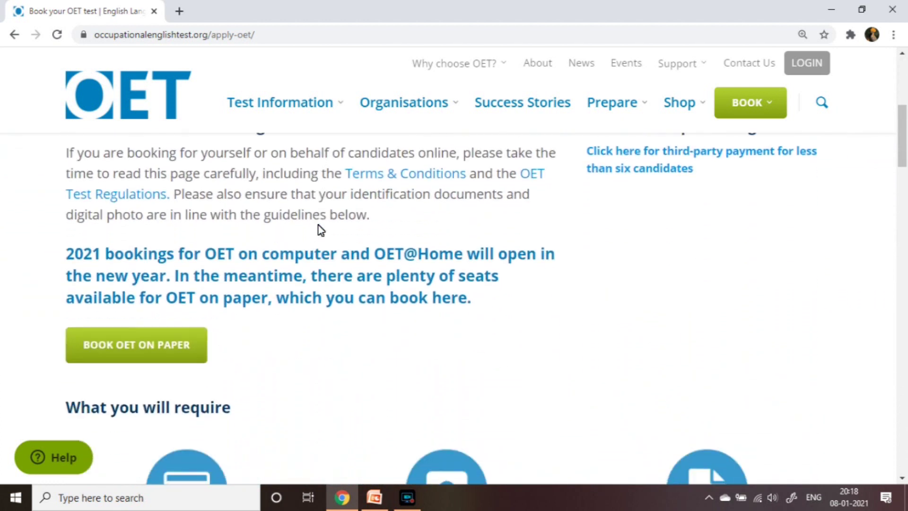
scroll(318, 229, "down", 1)
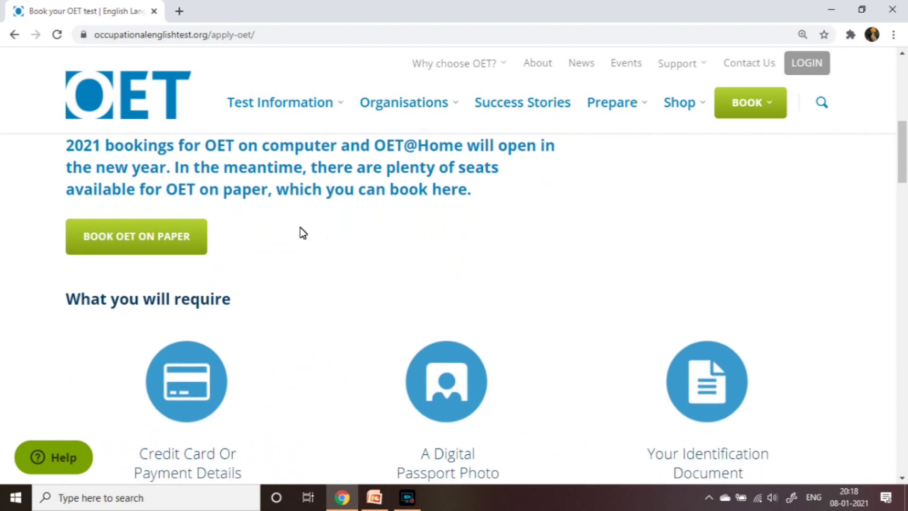
scroll(254, 235, "down", 3)
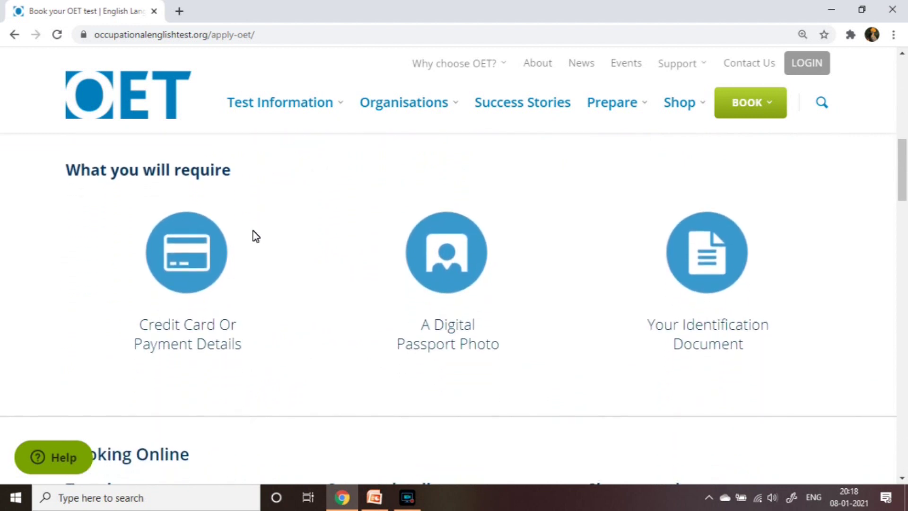
scroll(256, 235, "down", 1)
scroll(256, 235, "down", 1)
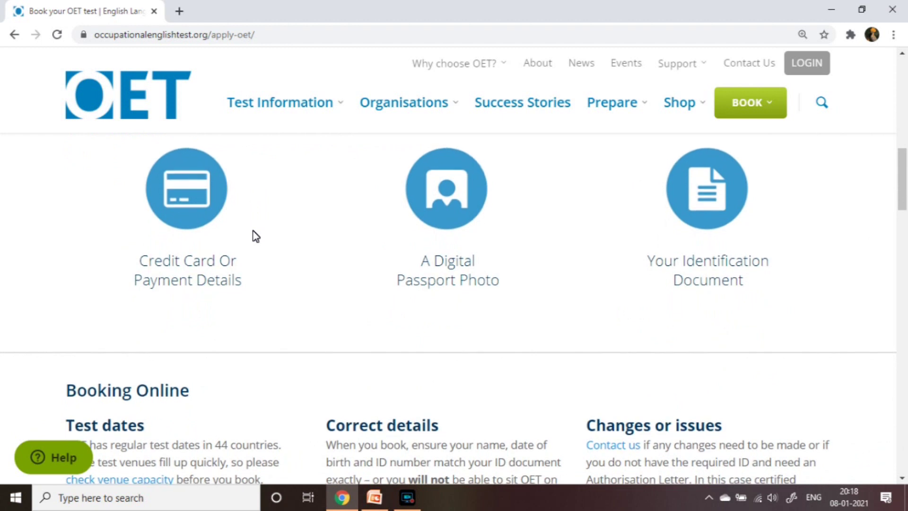
scroll(254, 231, "down", 2)
scroll(254, 232, "down", 7)
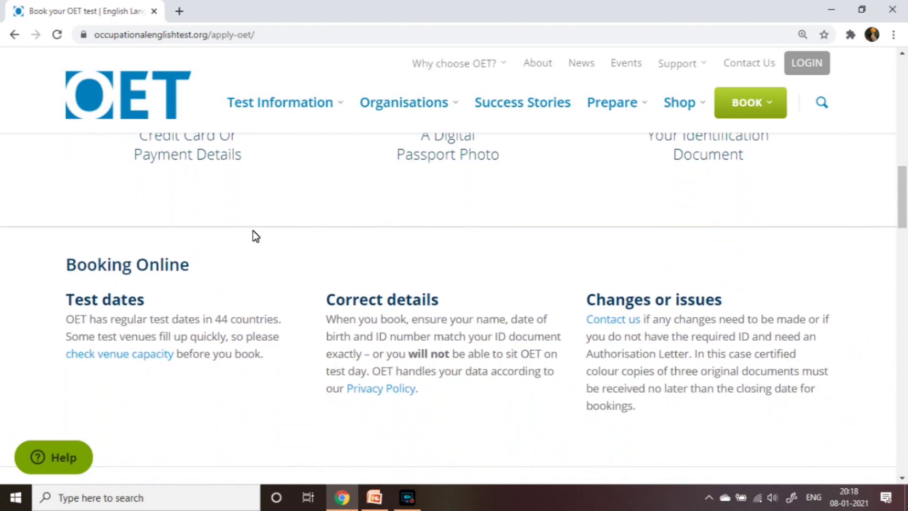
scroll(254, 231, "down", 5)
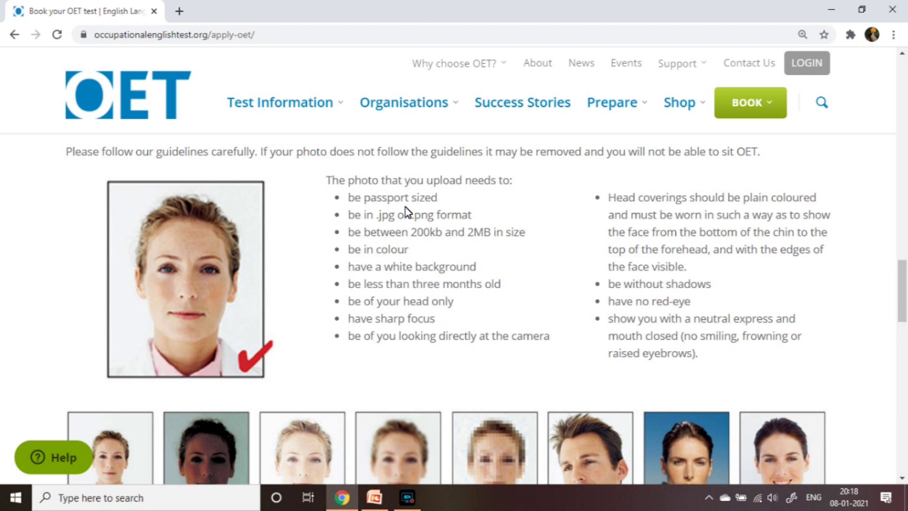
Scroll to OET Fees and check the $587 AUD test fee
scroll(398, 252, "down", 2)
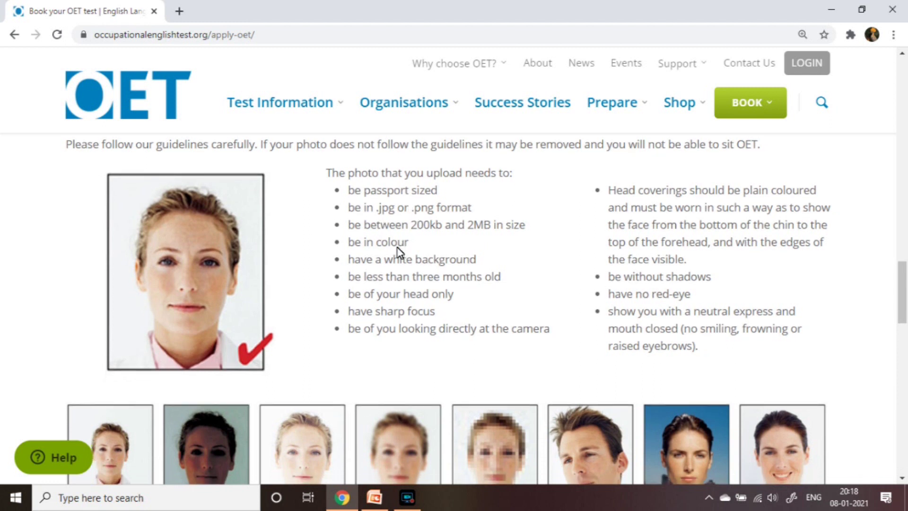
scroll(397, 251, "down", 2)
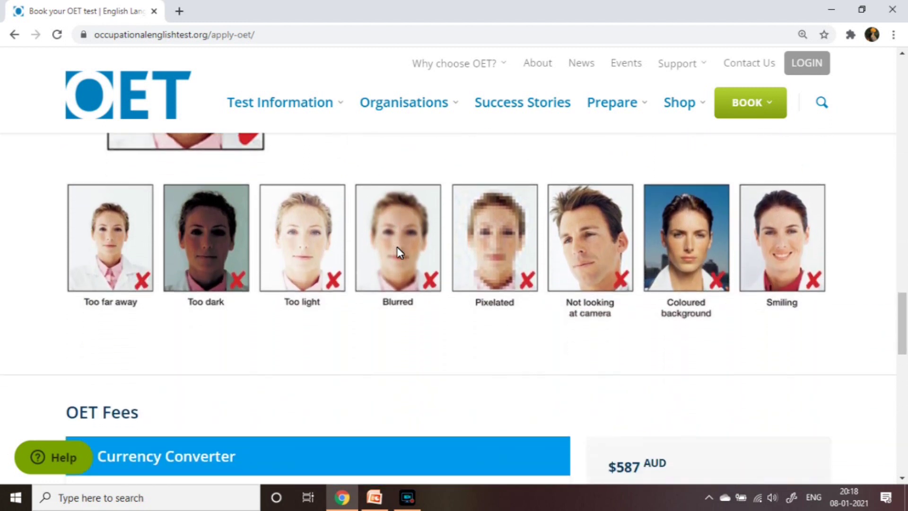
scroll(397, 252, "down", 6)
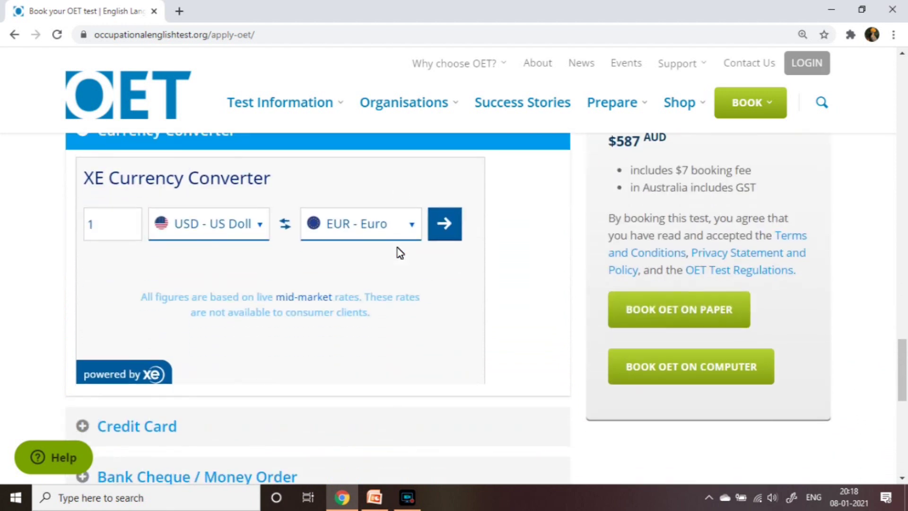
scroll(399, 252, "down", 2)
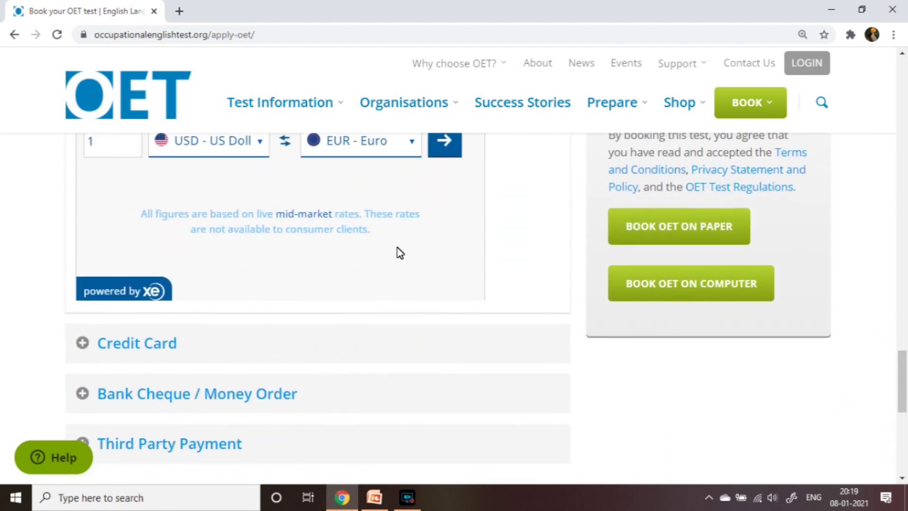
scroll(400, 252, "up", 3)
scroll(399, 253, "up", 2)
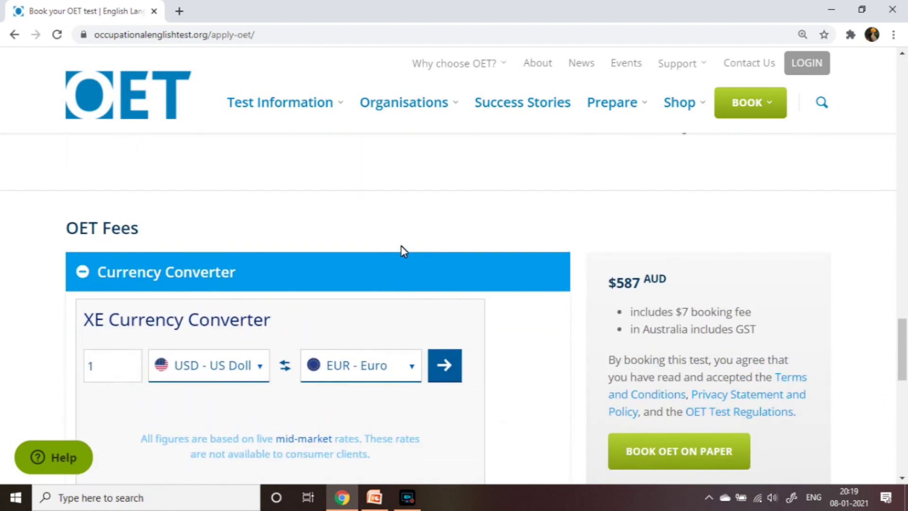
left_click_drag(608, 286, 671, 285)
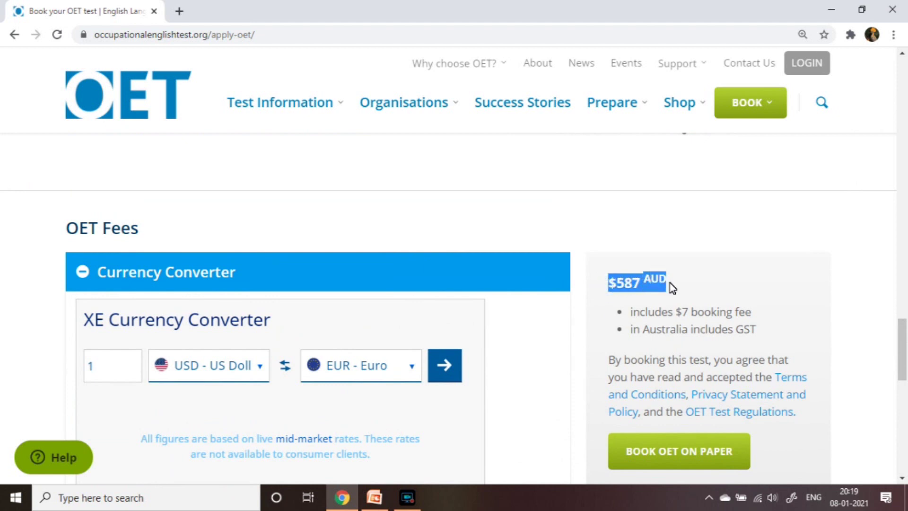
left_click(702, 264)
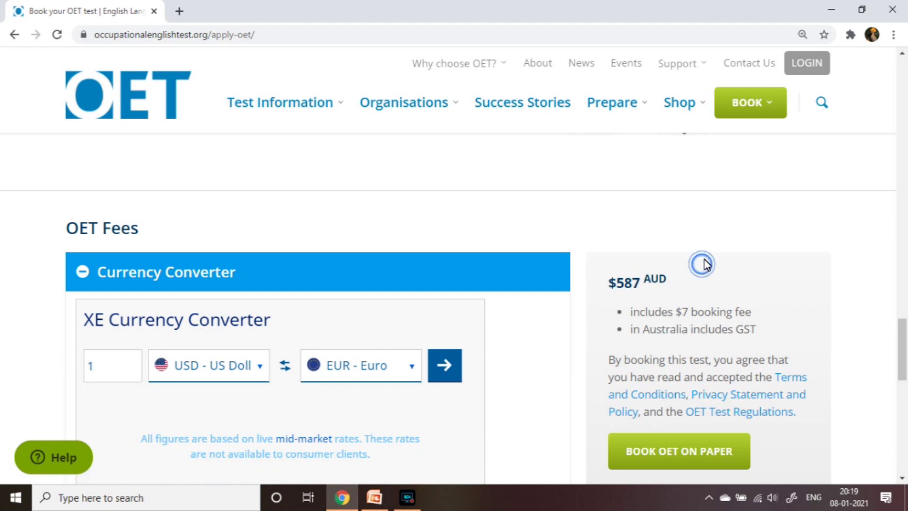
Start booking OET on paper, opening the Candidate Portal login in a new tab
scroll(708, 252, "down", 2)
scroll(710, 251, "up", 8)
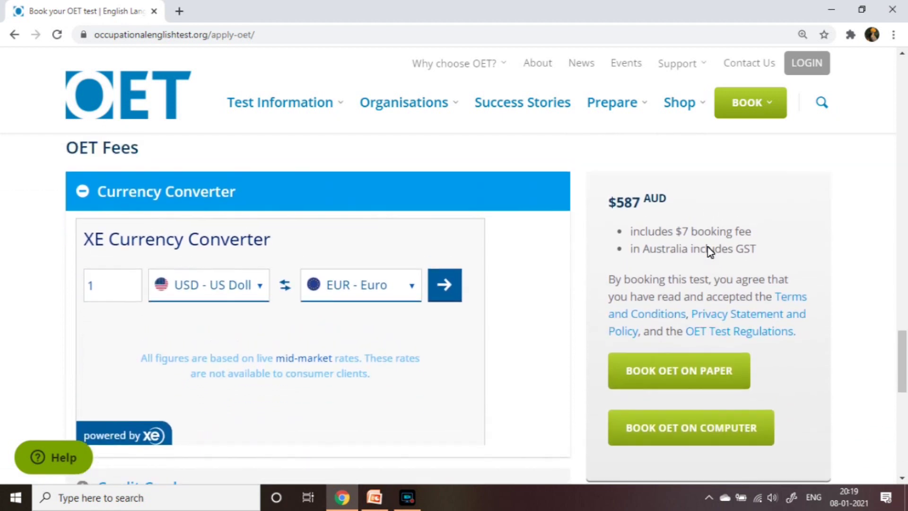
scroll(709, 251, "up", 15)
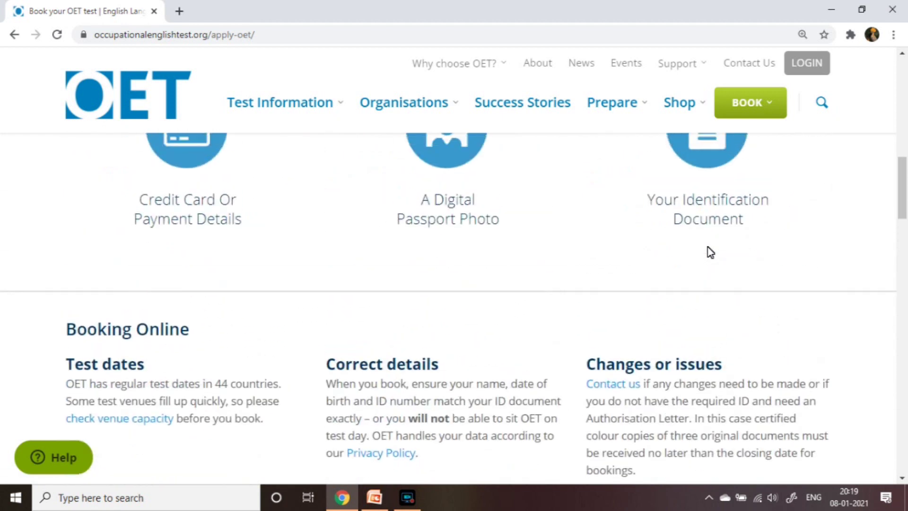
scroll(710, 252, "down", 2)
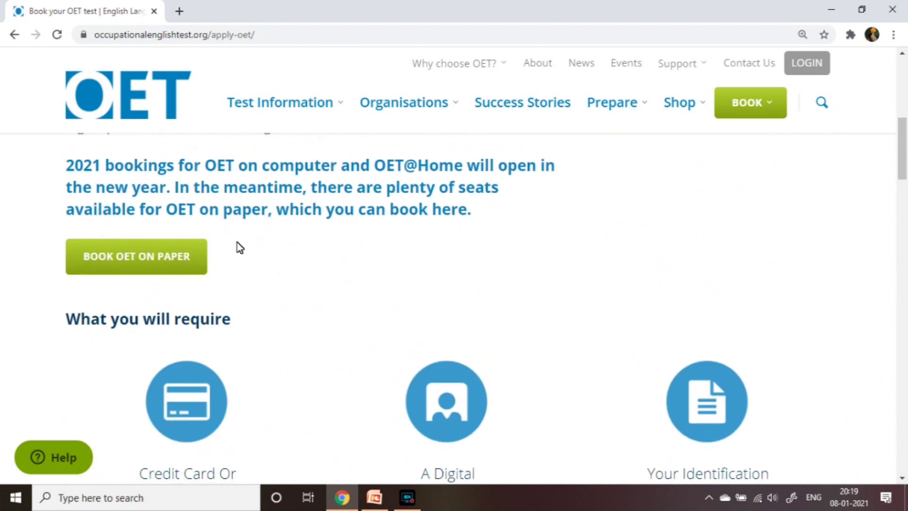
left_click(186, 251)
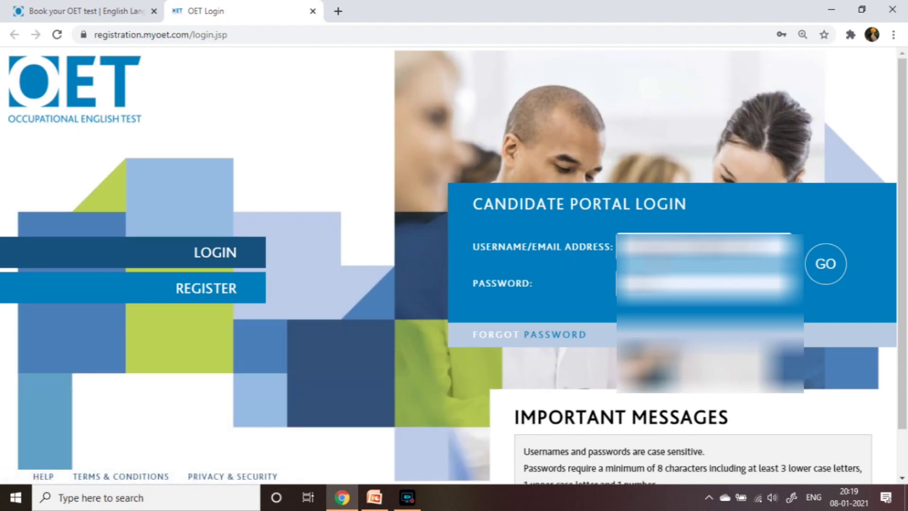
Dismiss the saved-login suggestions on the portal login and go to the REGISTER form
left_click(700, 246)
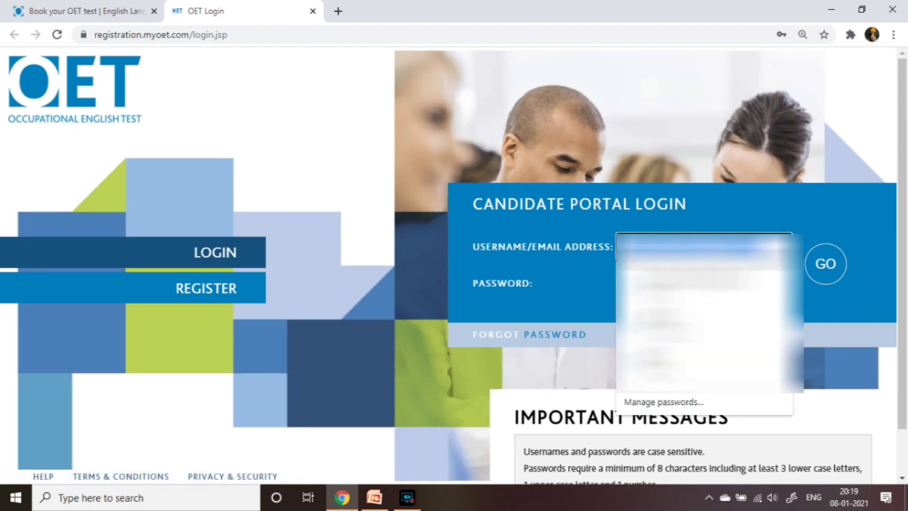
key("Down")
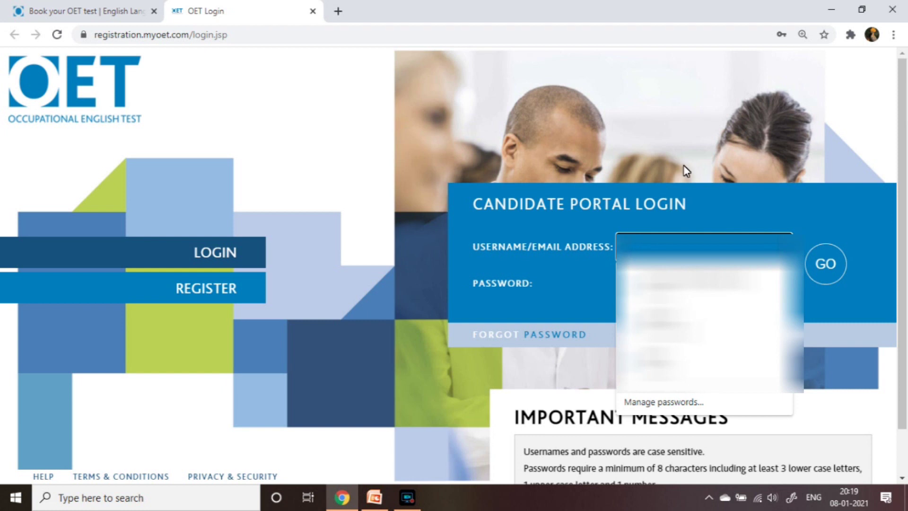
key("Return")
left_click(700, 282)
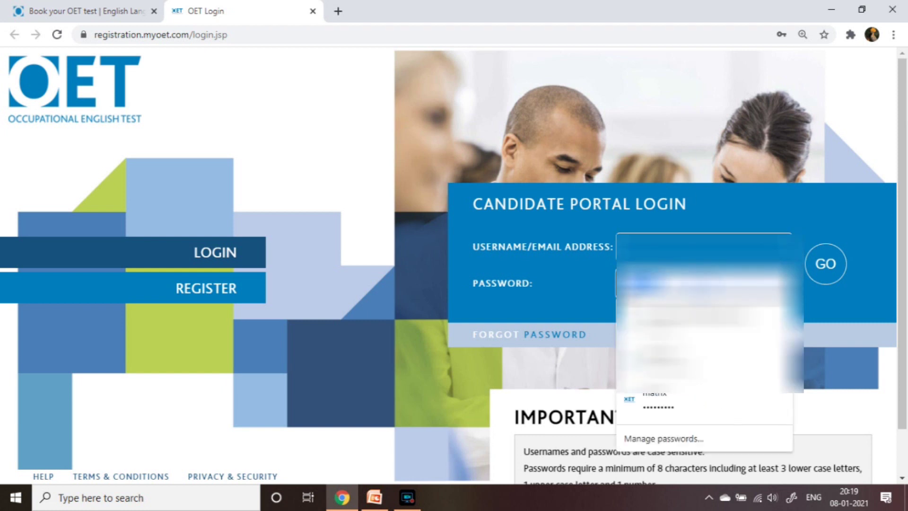
left_click(644, 197)
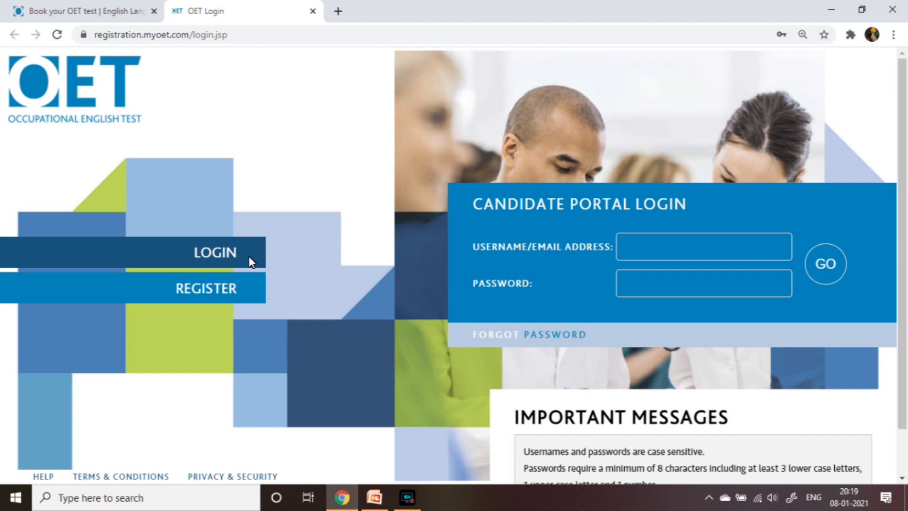
left_click(231, 291)
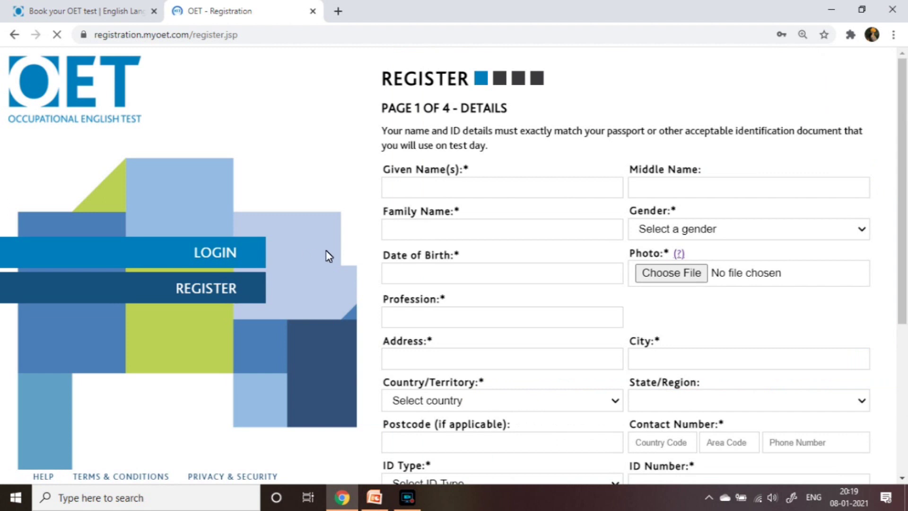
Enter the candidate's given, middle and family names
left_click(485, 193)
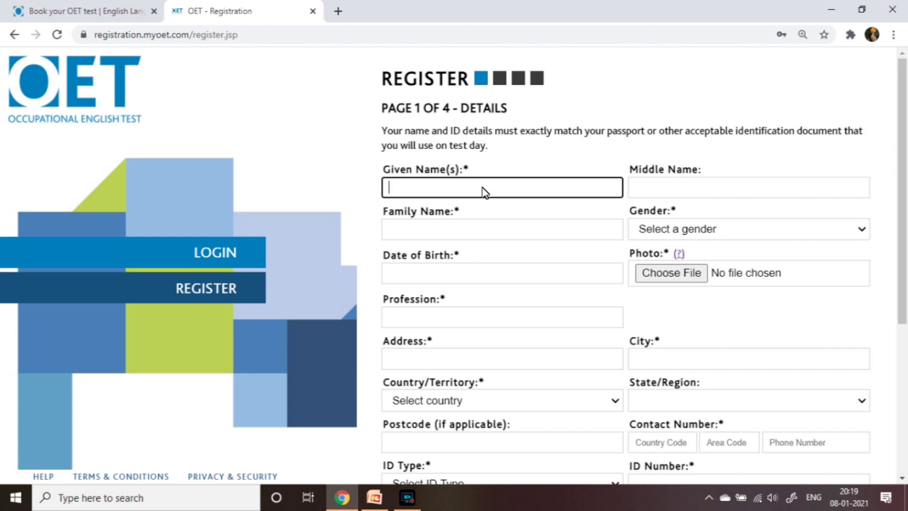
key("Tab")
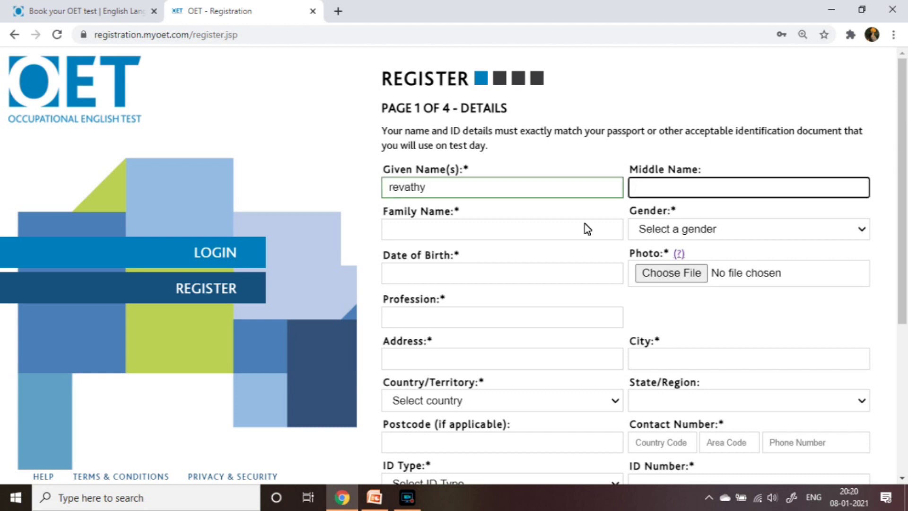
left_click(572, 228)
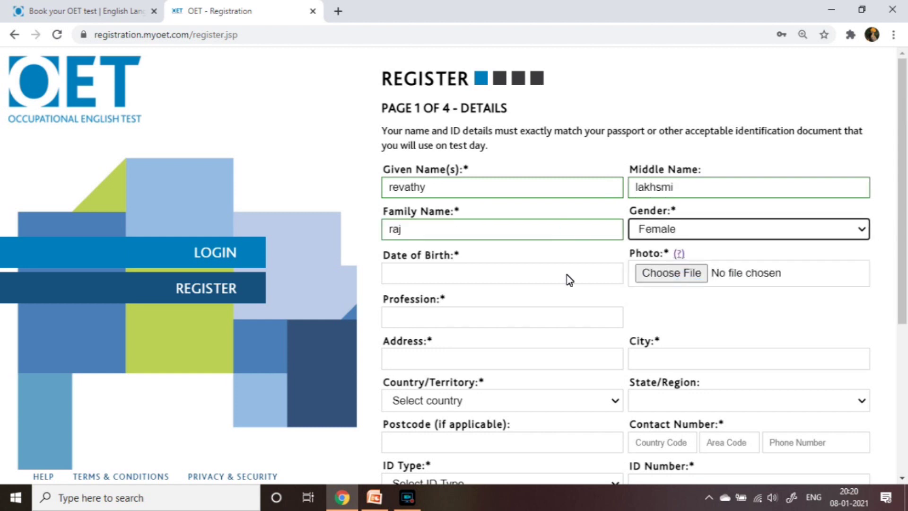
Set the date of birth, upload a .jpg photo from Desktop, and enter profession 'nursing'
left_click(566, 278)
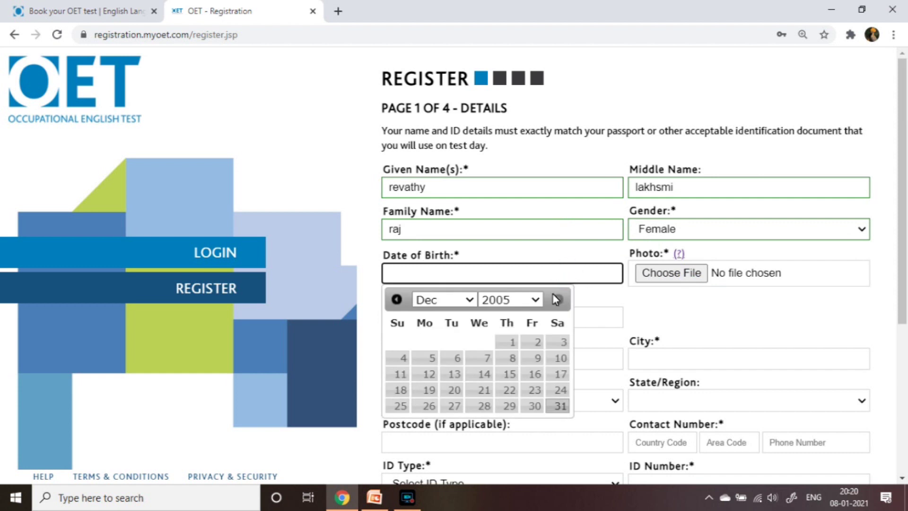
left_click(537, 304)
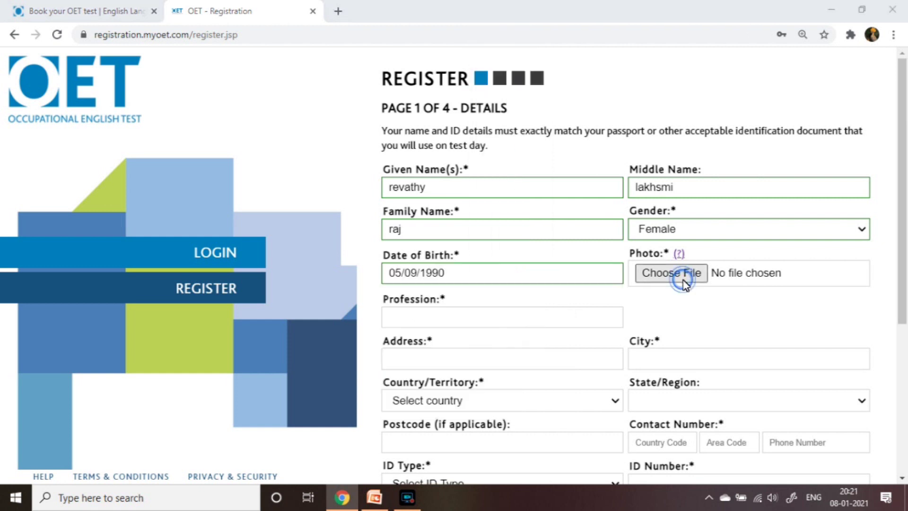
left_click(678, 275)
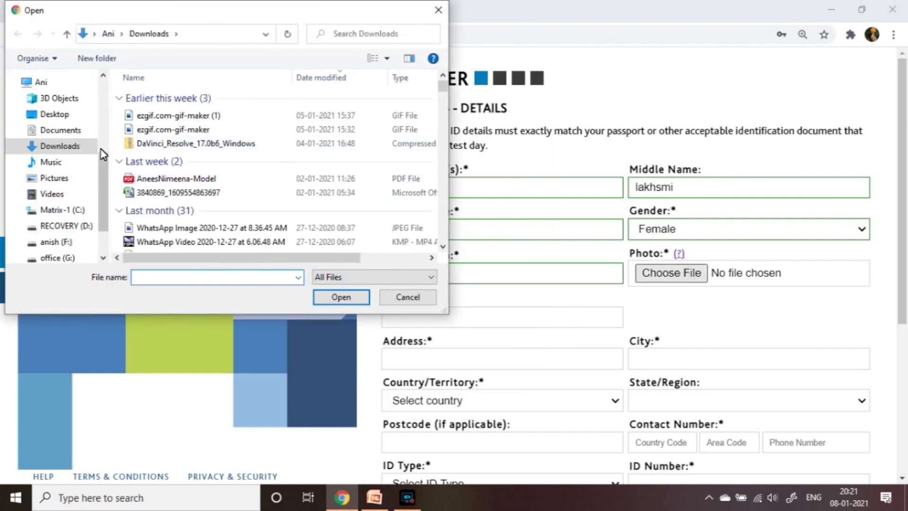
left_click(75, 117)
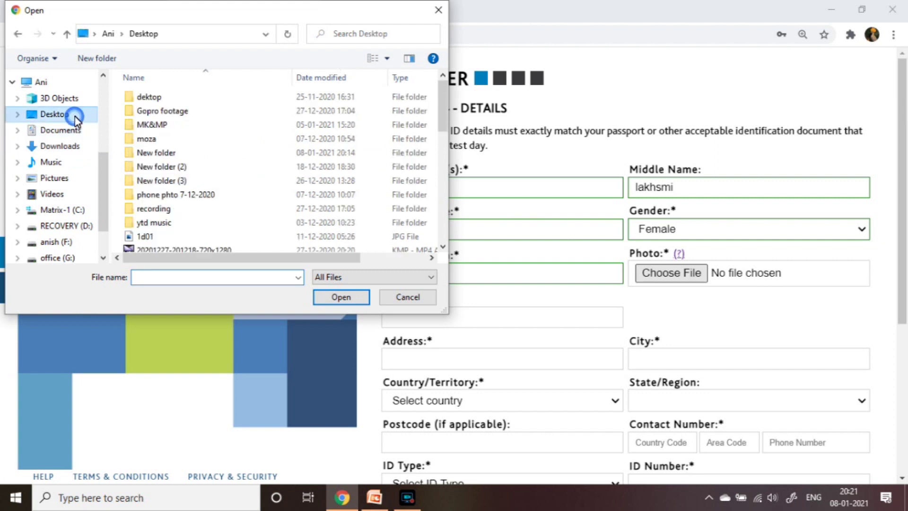
left_click(495, 318)
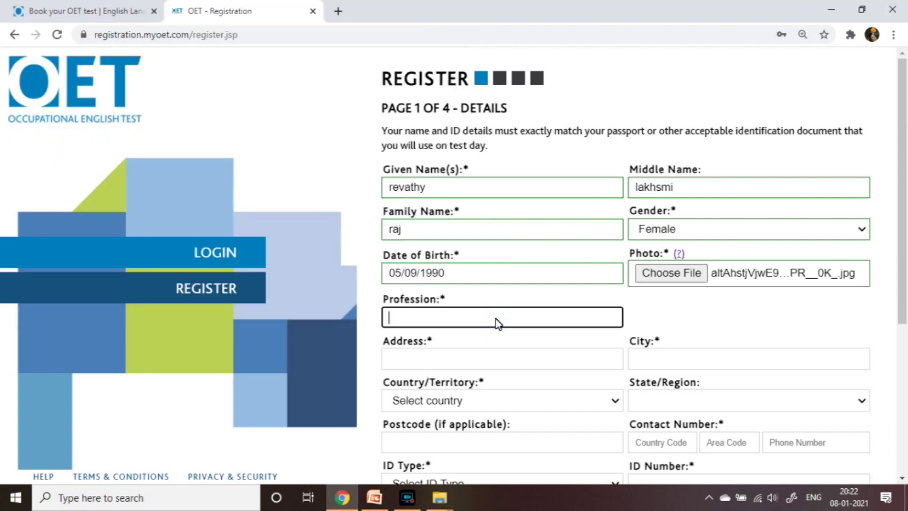
type("nursing")
left_click(497, 367)
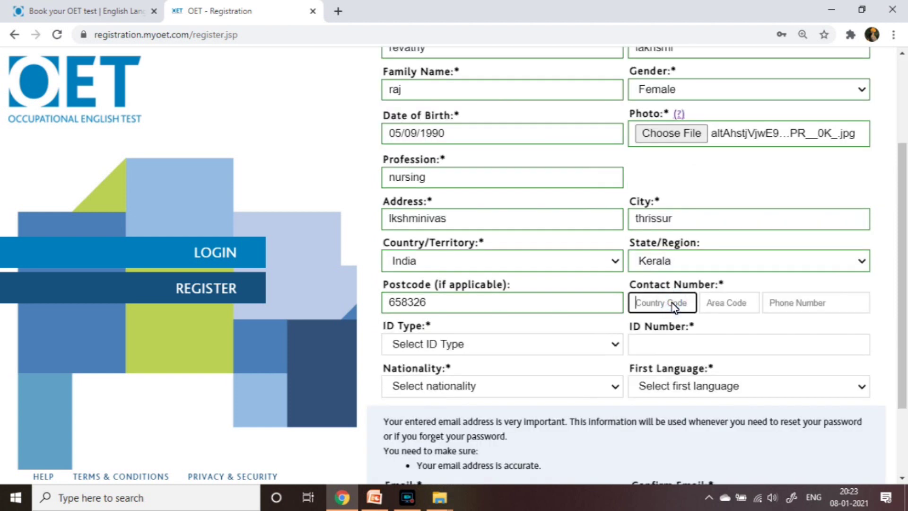
Complete the contact details, choose Passport as ID type and enter the passport number
type("0")
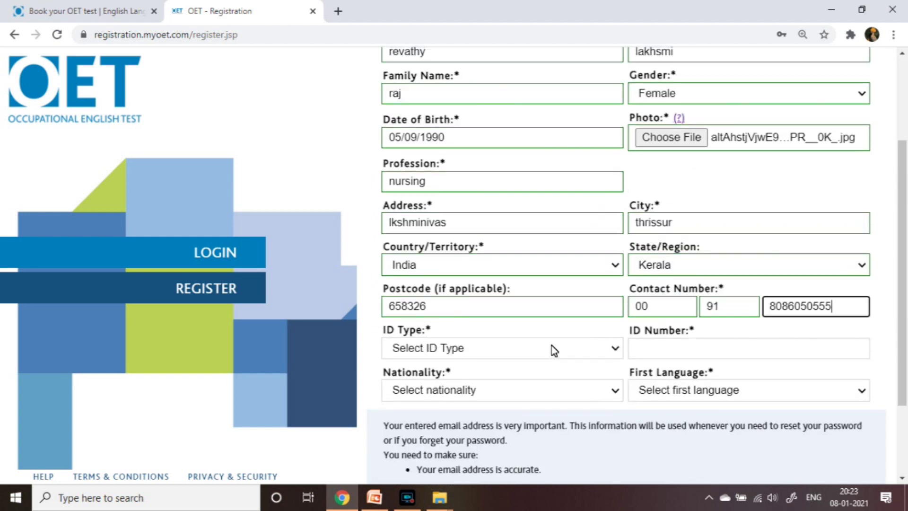
left_click(552, 347)
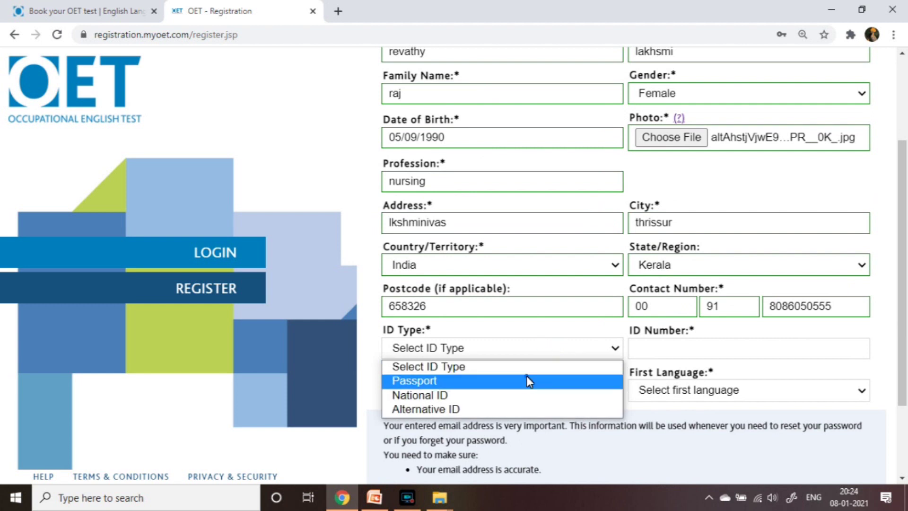
left_click(531, 380)
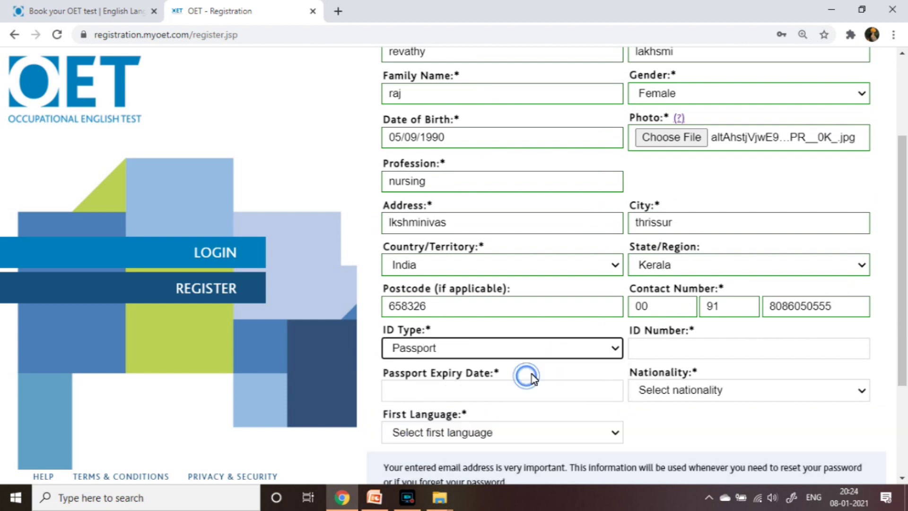
left_click(665, 341)
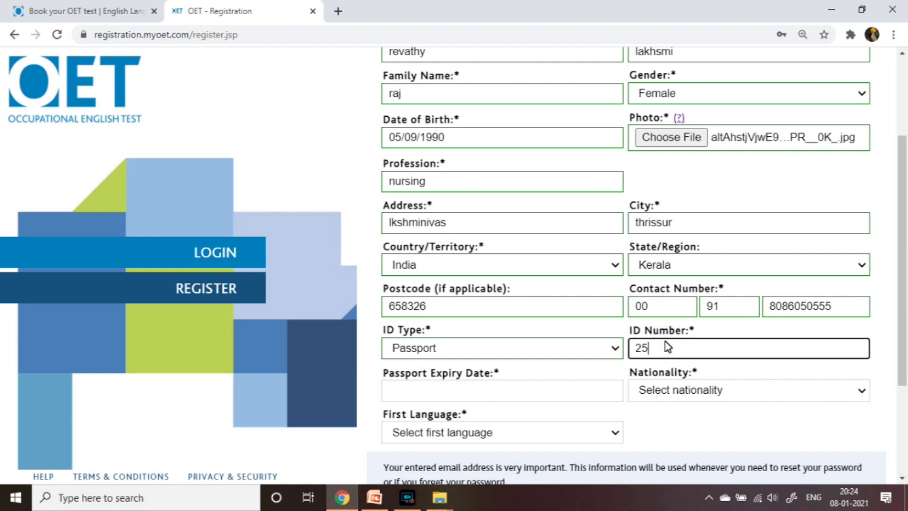
left_click(636, 349)
type("N")
key("BackSpace")
type("N")
Set passport expiry to 17/01/2030, enter the e-mail address and submit the details page
left_click(546, 392)
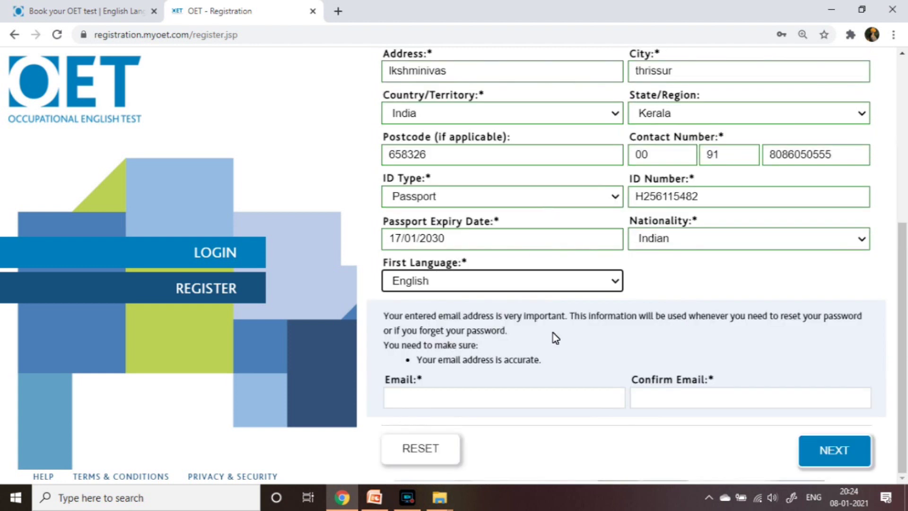
left_click(535, 402)
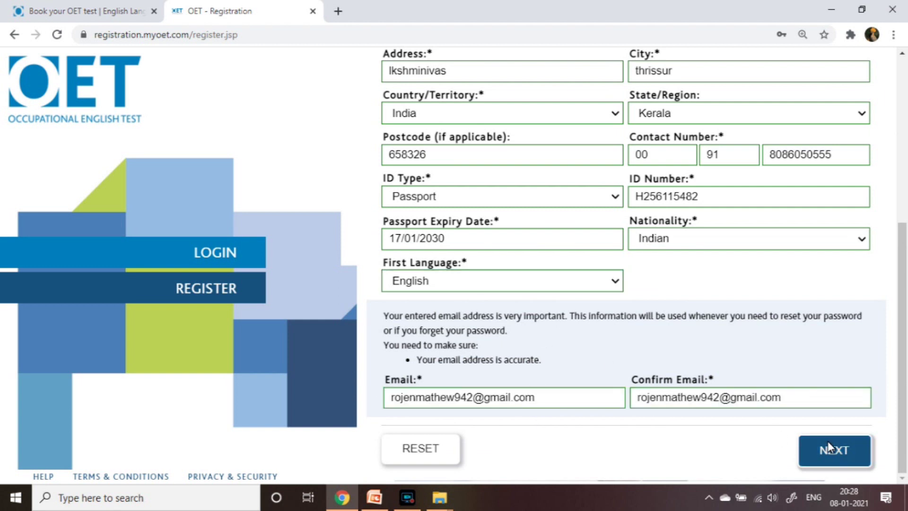
left_click(828, 447)
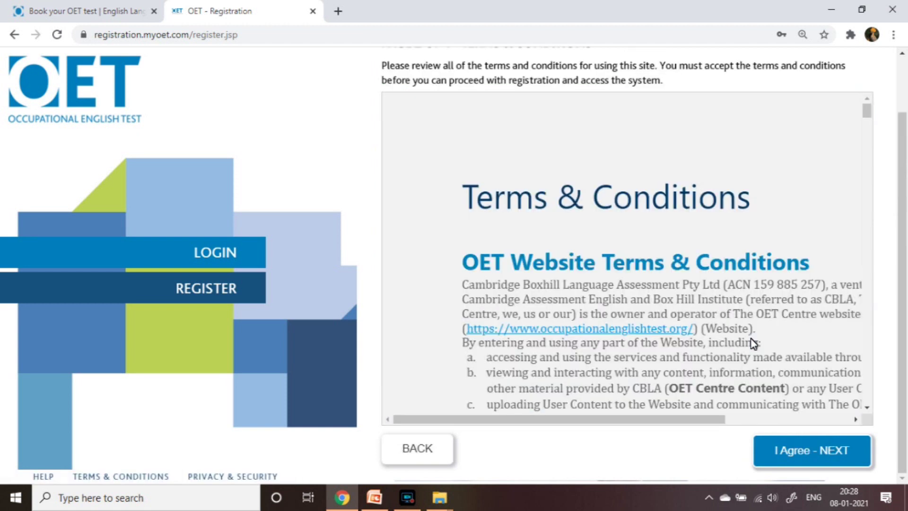
Scroll through the Terms & Conditions and agree to them to reach page 3
scroll(753, 342, "down", 10)
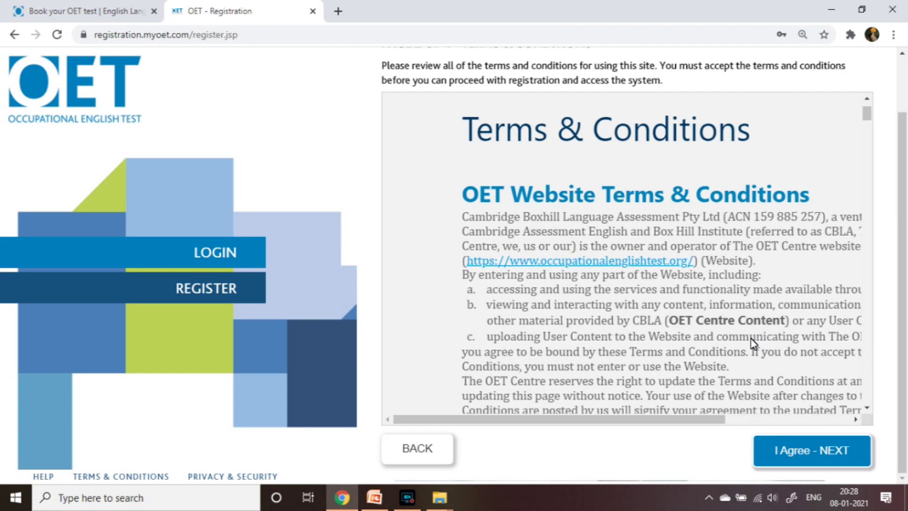
scroll(752, 344, "down", 5)
scroll(750, 345, "up", 5)
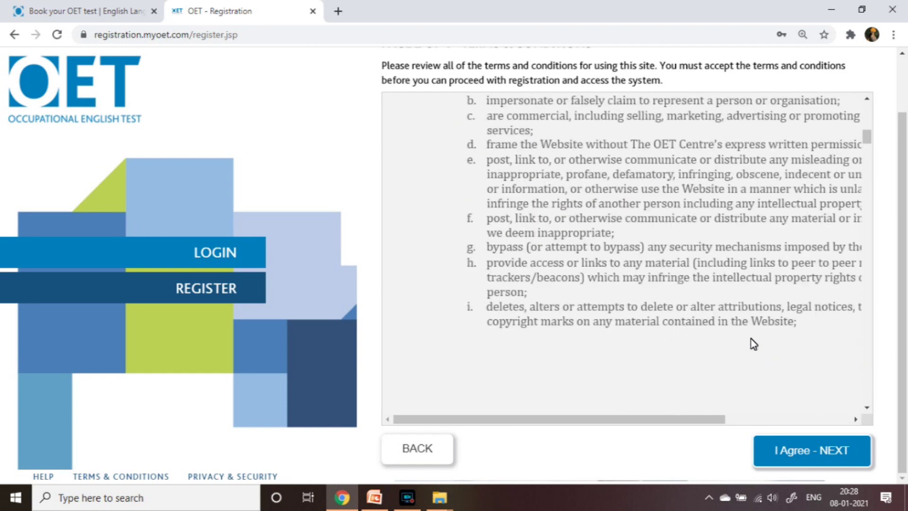
scroll(605, 201, "down", 15)
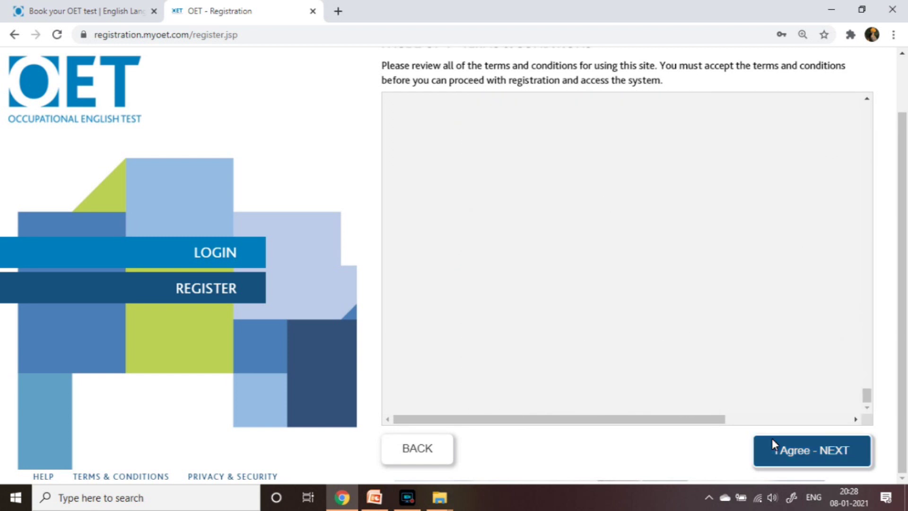
left_click(787, 450)
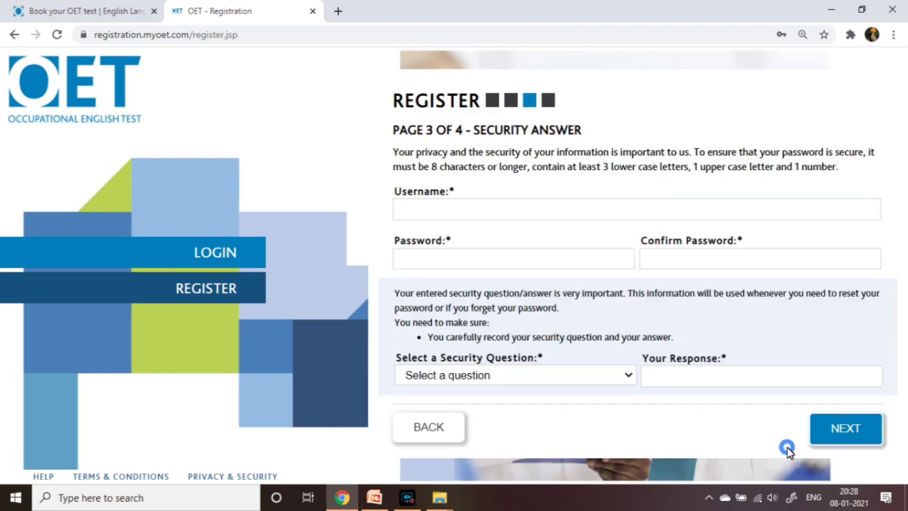
Set a username and password, choose 'What is your library card number?', and continue
left_click(733, 393)
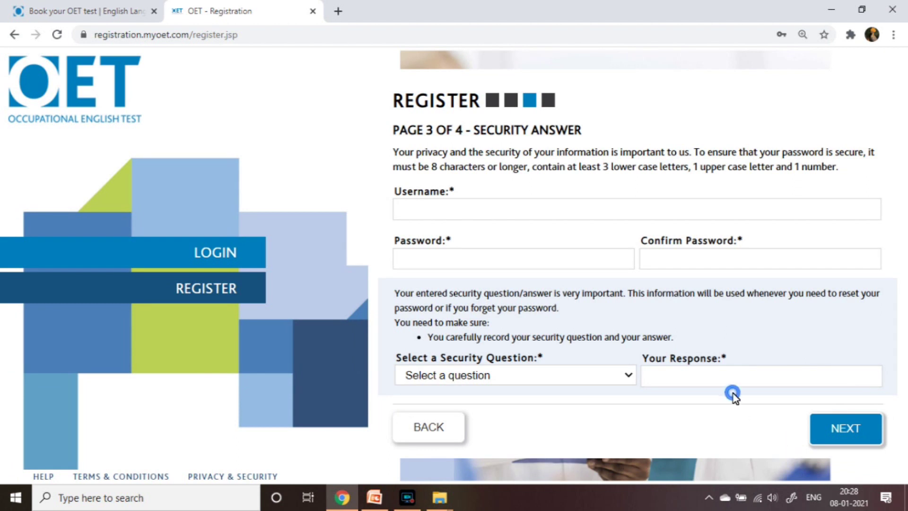
left_click(615, 212)
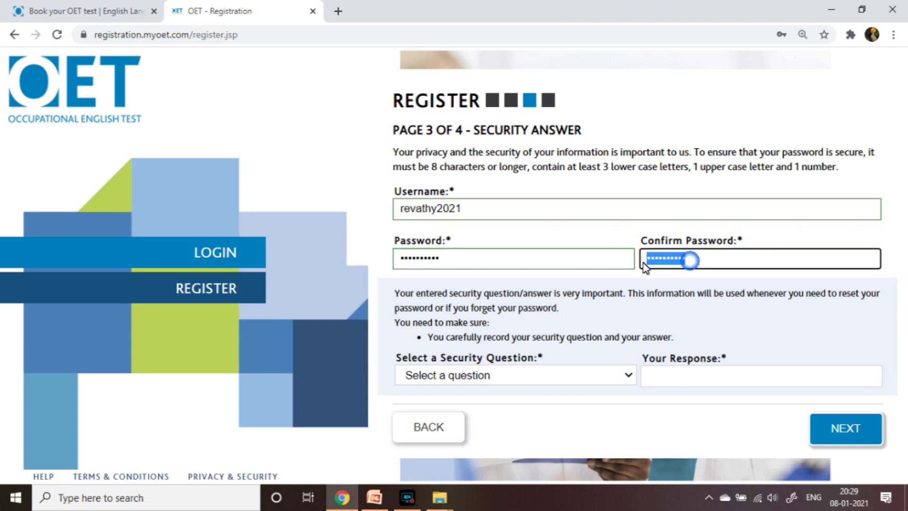
left_click(644, 260)
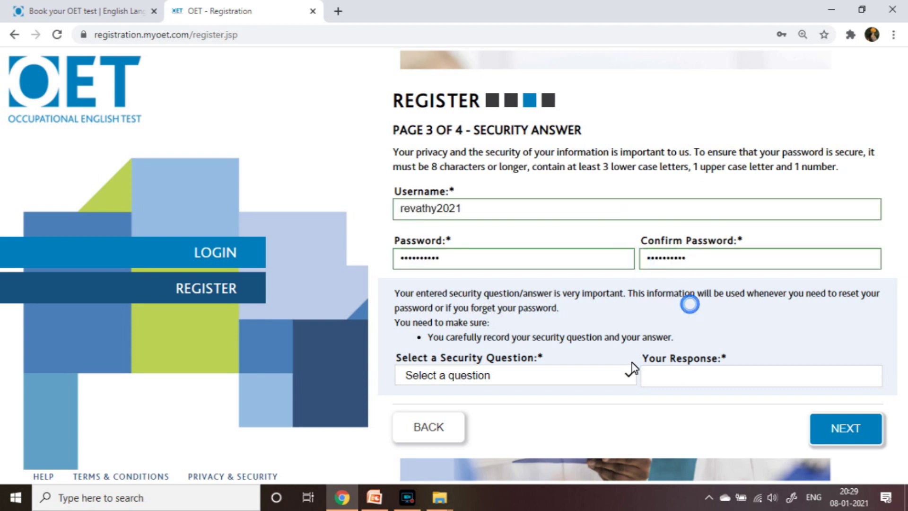
left_click(629, 376)
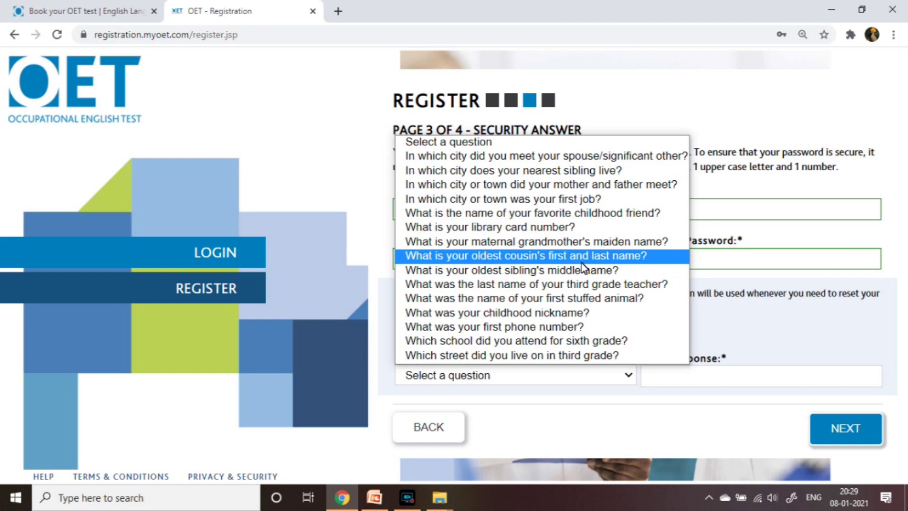
left_click(563, 227)
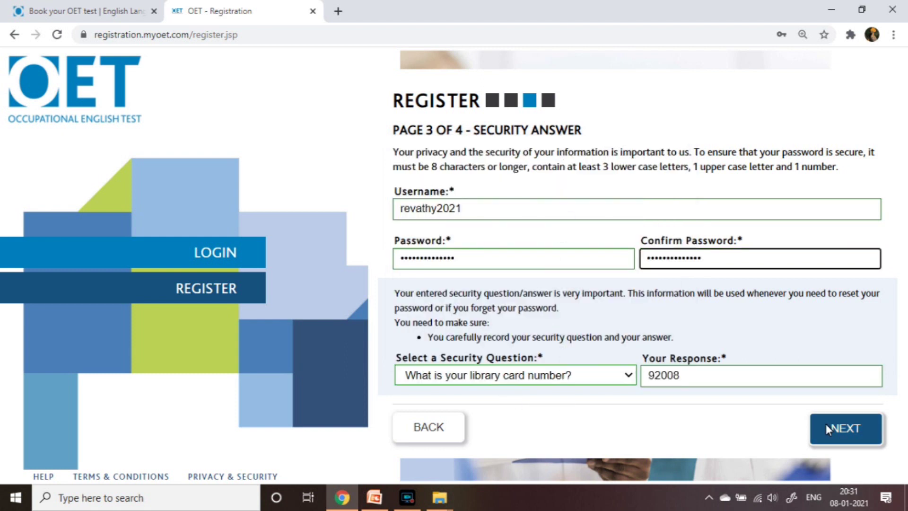
left_click(826, 427)
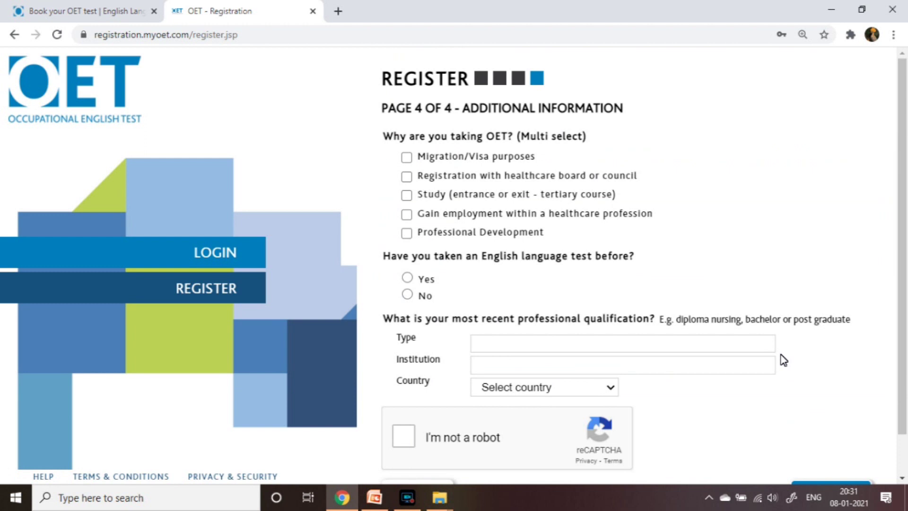
Select gaining employment, looking for a job in United Kingdom, and No previous English test
scroll(784, 360, "down", 1)
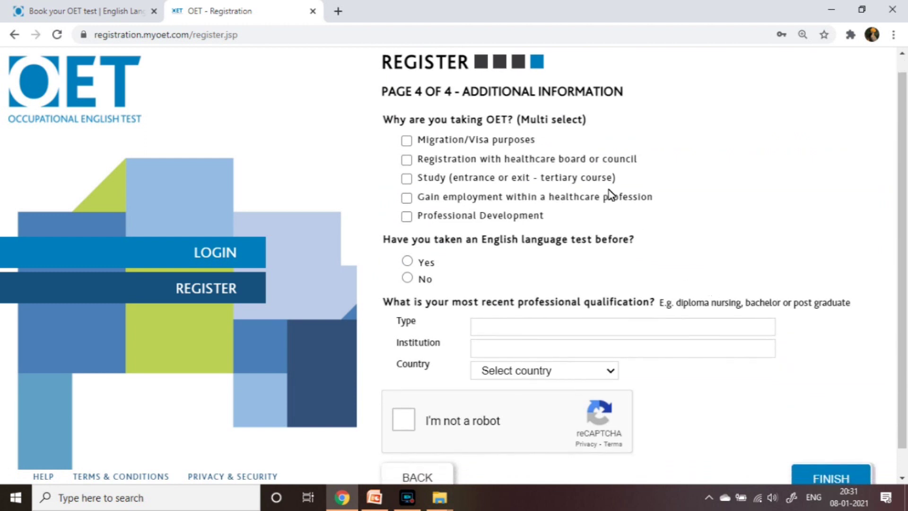
scroll(532, 142, "up", 1)
scroll(531, 140, "down", 1)
scroll(531, 140, "up", 1)
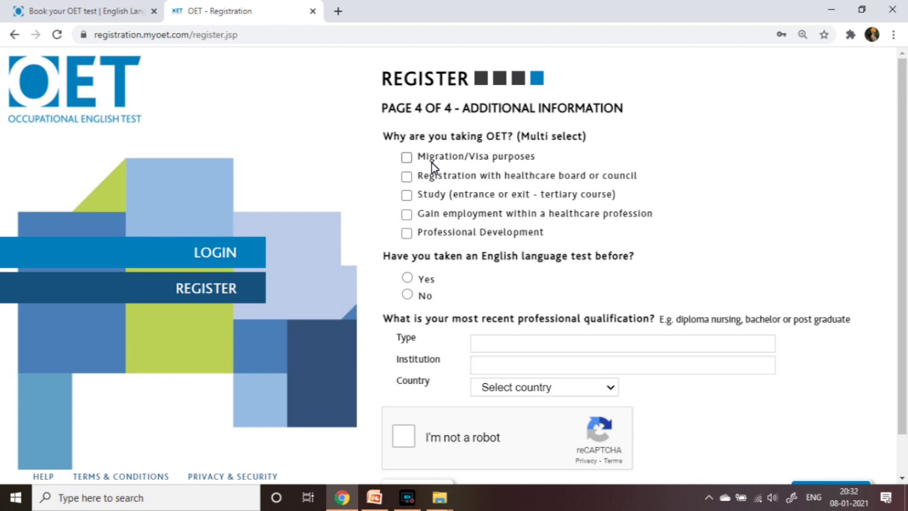
left_click(408, 214)
left_click(562, 240)
left_click(563, 287)
left_click(581, 265)
scroll(582, 237, "down", 10)
left_click(570, 91)
scroll(440, 284, "down", 2)
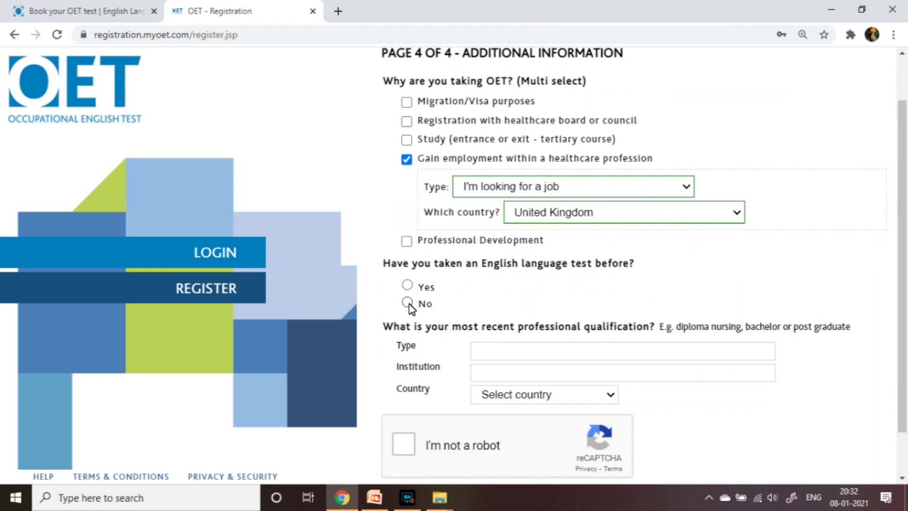
left_click(407, 303)
scroll(473, 303, "down", 2)
Enter qualification DIPLOMA NURSING from HMK COLLEAGE BANGLORE, with India as the country
left_click(547, 301)
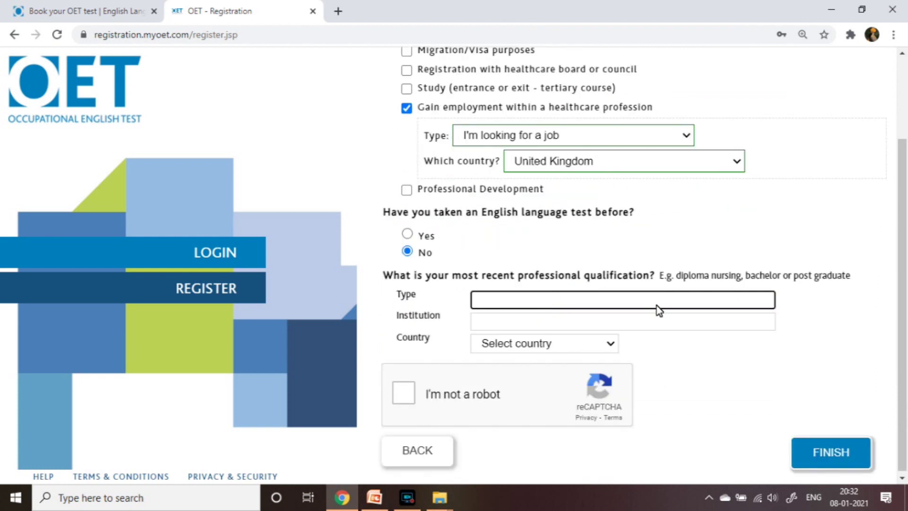
type("DIPLOMA NURSING")
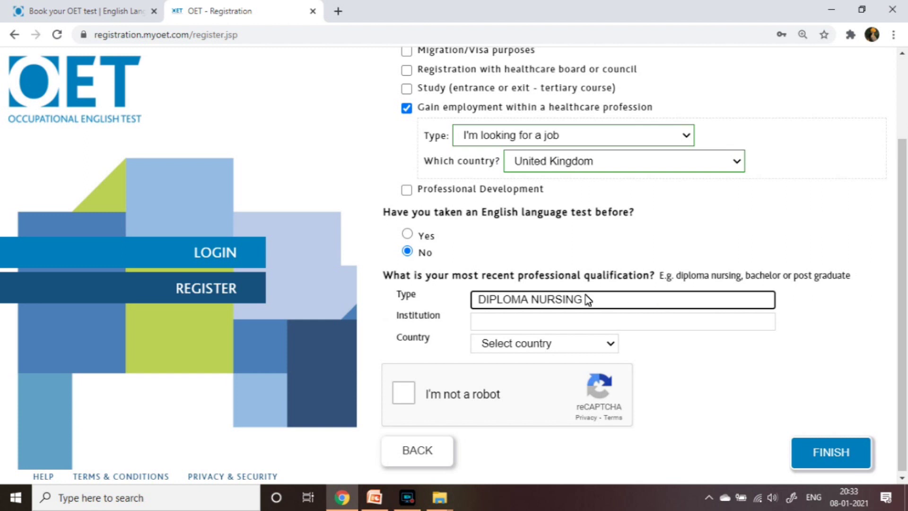
left_click(587, 321)
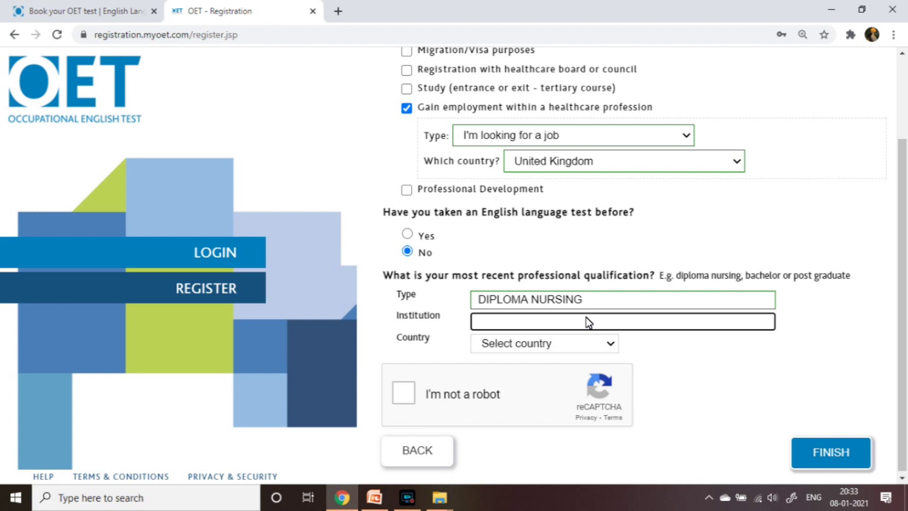
type("HMK COLLEAGE BANGLORE")
left_click(631, 347)
left_click(614, 344)
type("india")
key("Return")
key("Tab")
Tick the reCAPTCHA and submit the completed registration with FINISH
key("space")
left_click(799, 443)
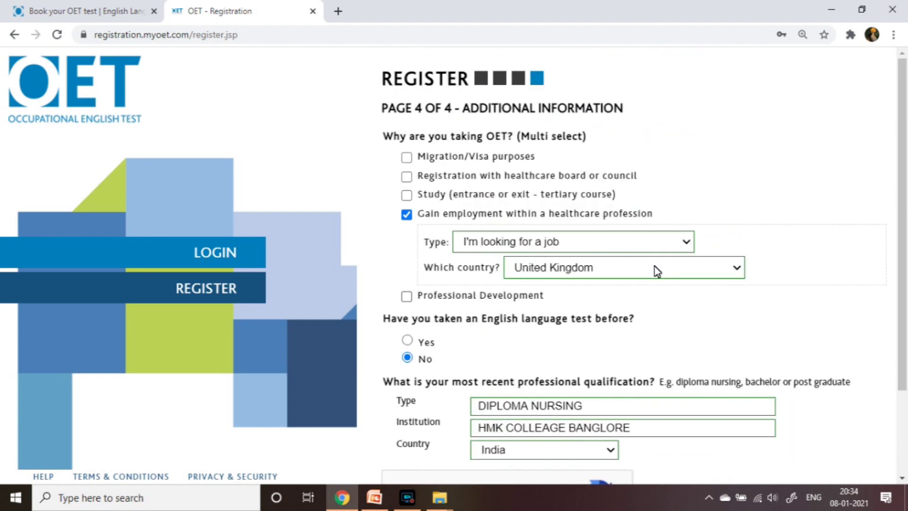
scroll(658, 272, "down", 2)
scroll(658, 272, "down", 1)
left_click(839, 454)
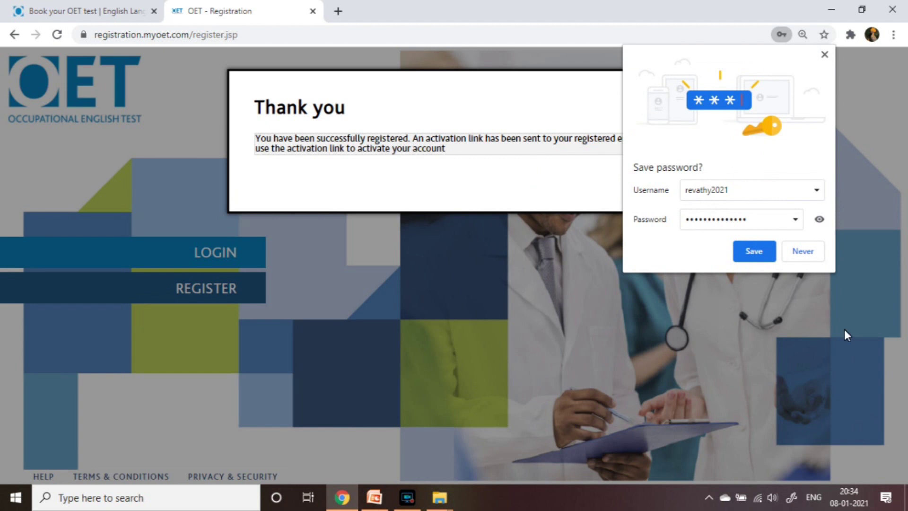
Save the new account's password in Chrome and highlight the Thank you confirmation message
left_click(754, 251)
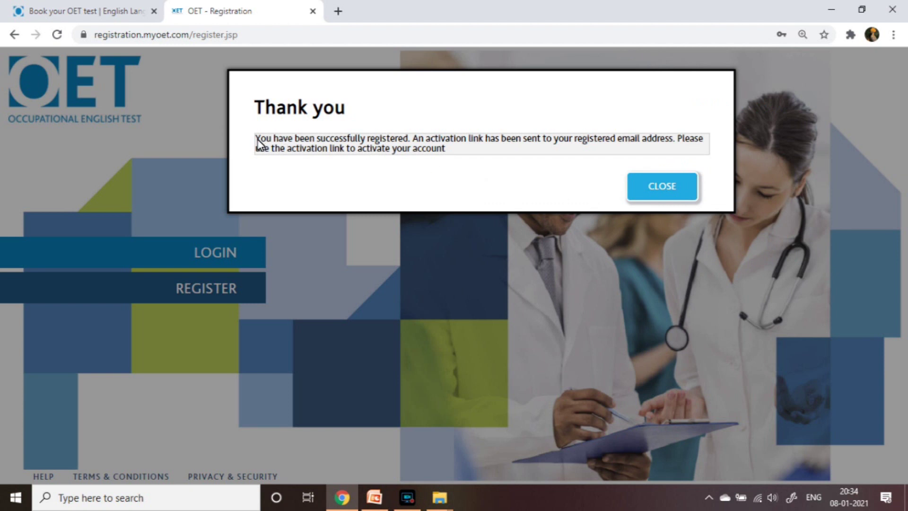
left_click_drag(257, 142, 701, 157)
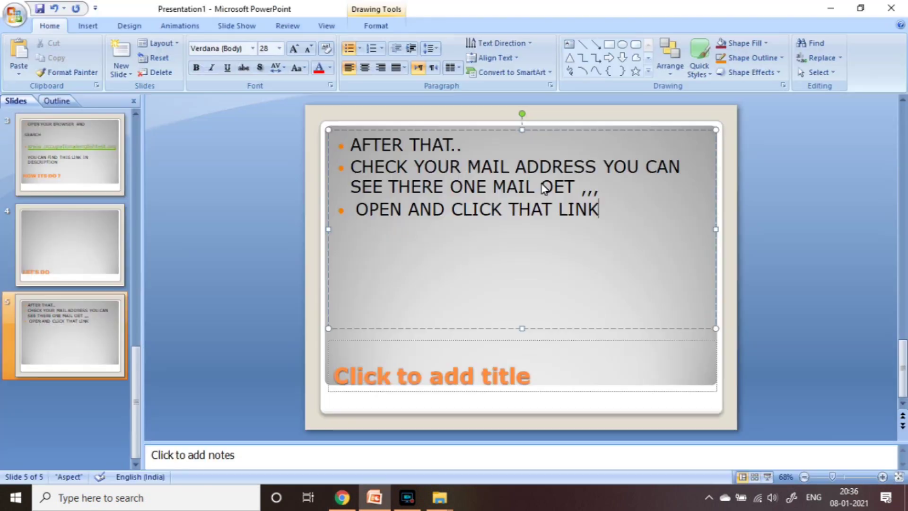
Give slide 5 the title 'LET'S DO' in PowerPoint, then open a new blank Chrome tab
left_click(582, 239)
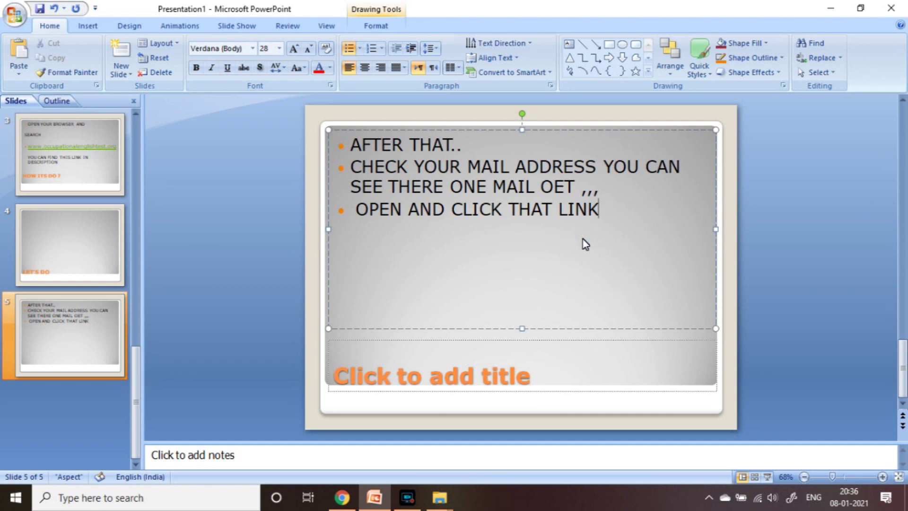
left_click(567, 375)
type("LET")
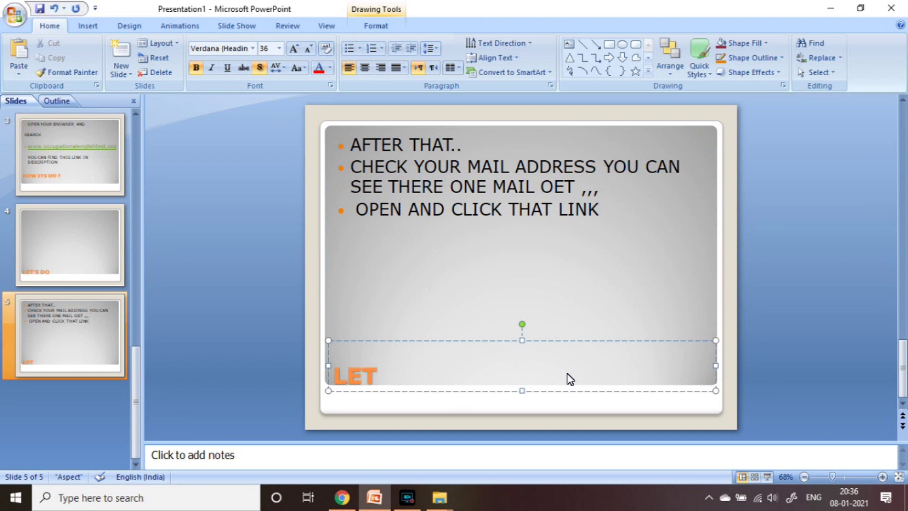
type("'S DO")
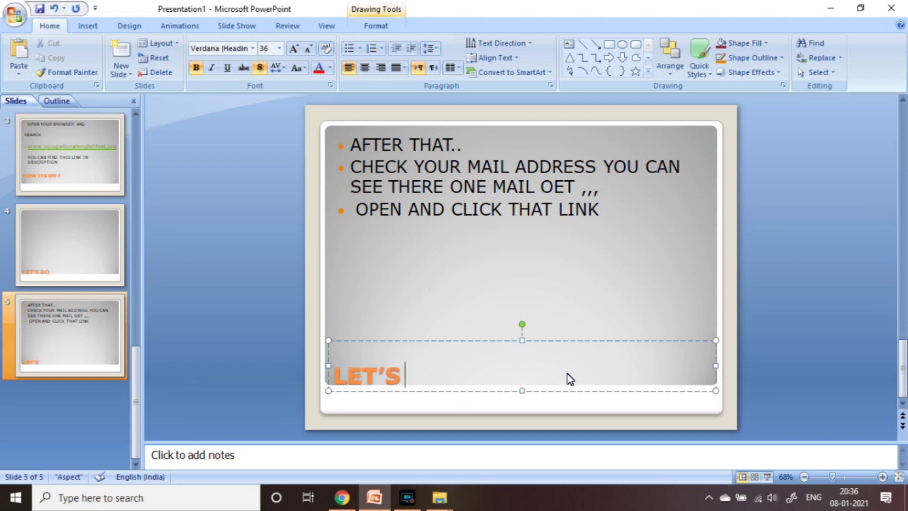
key("alt+Tab")
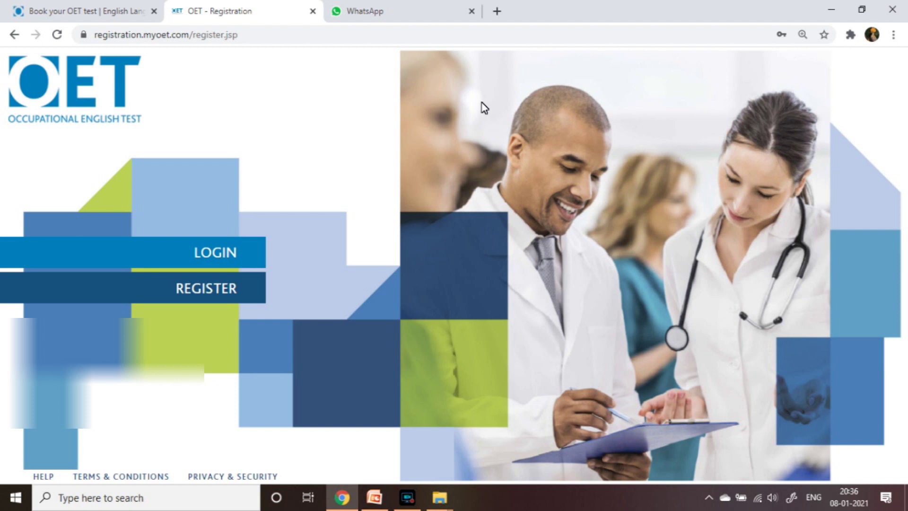
left_click(496, 9)
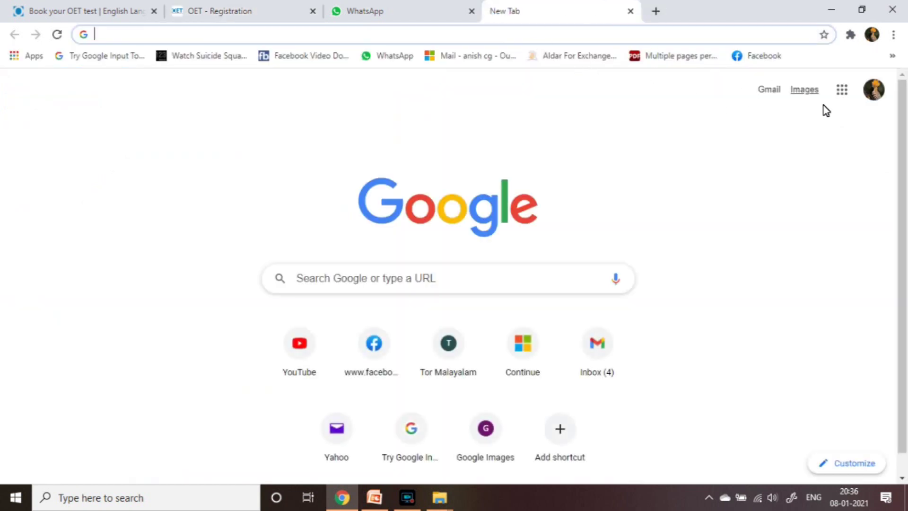
Open Gmail and follow the activation link in the OET registration email
left_click(772, 92)
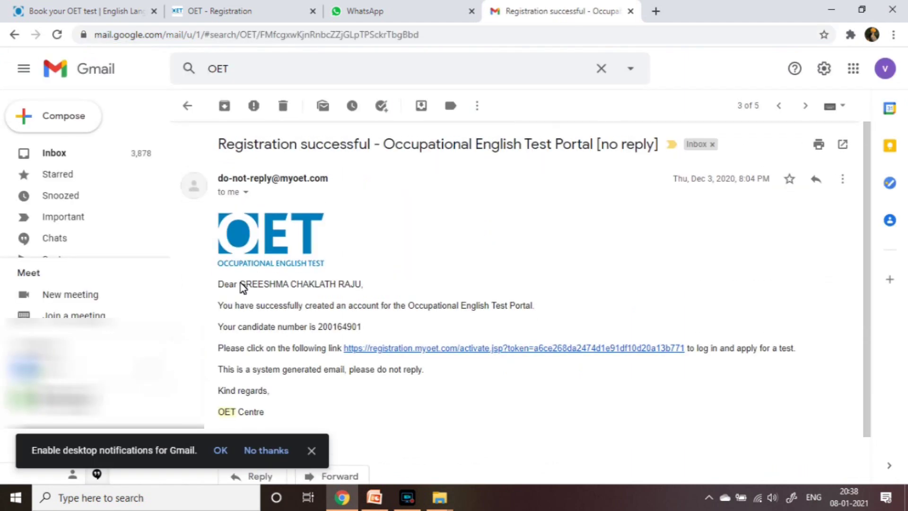
scroll(241, 286, "down", 1)
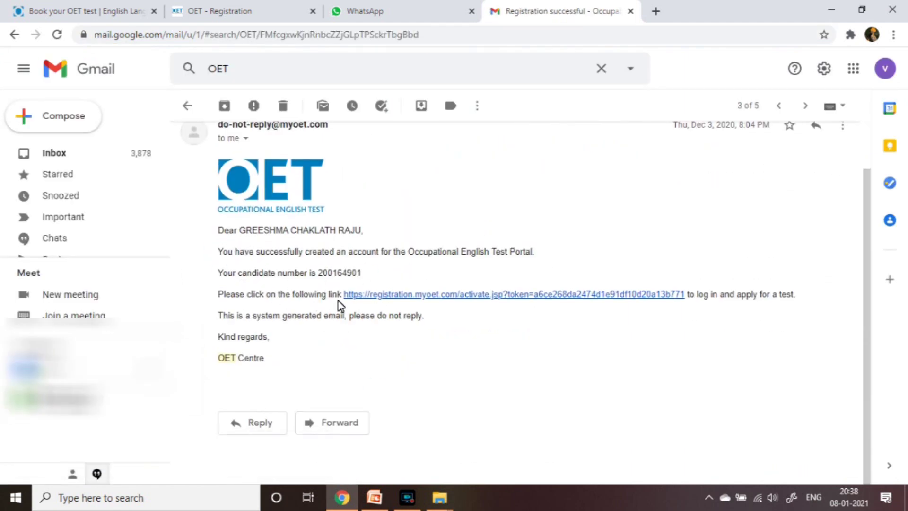
left_click(510, 301)
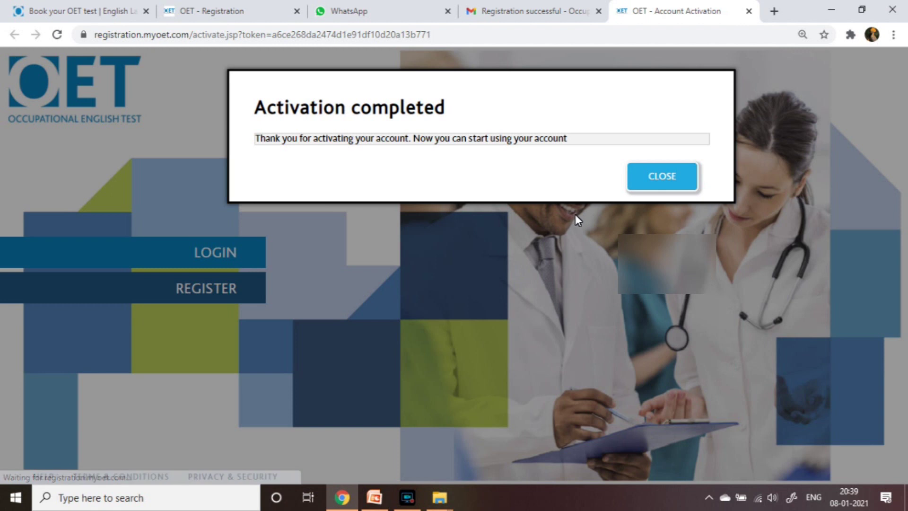
Close the activation confirmation, sign in to myOET, and acknowledge the identification details notice
left_click(662, 176)
left_click(825, 264)
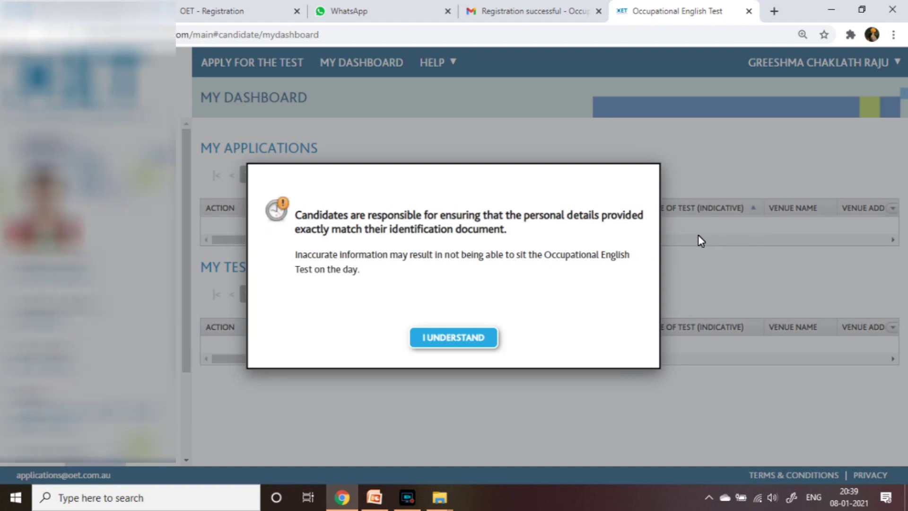
left_click(476, 341)
left_click(477, 342)
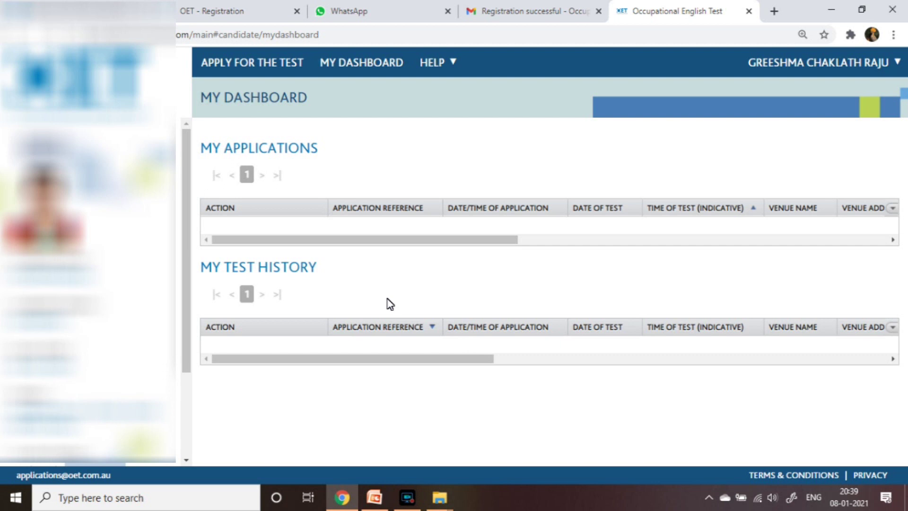
scroll(111, 274, "down", 5)
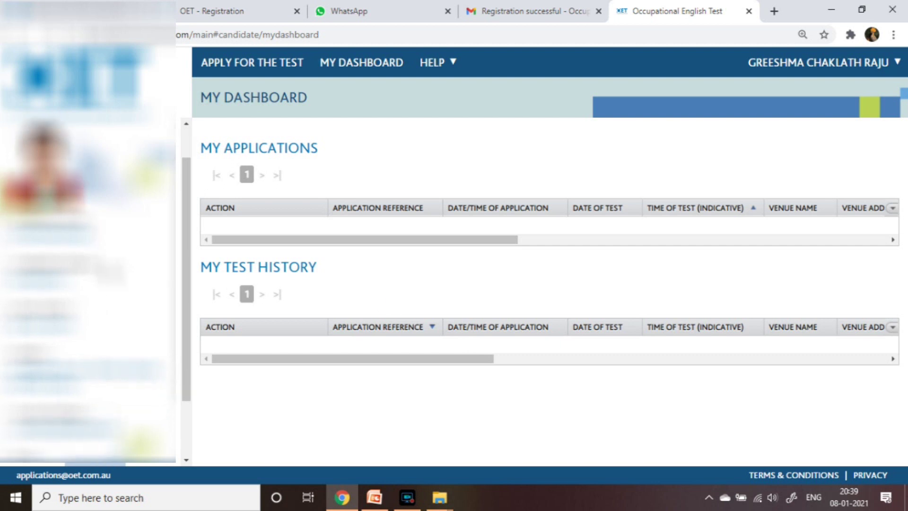
scroll(111, 275, "up", 5)
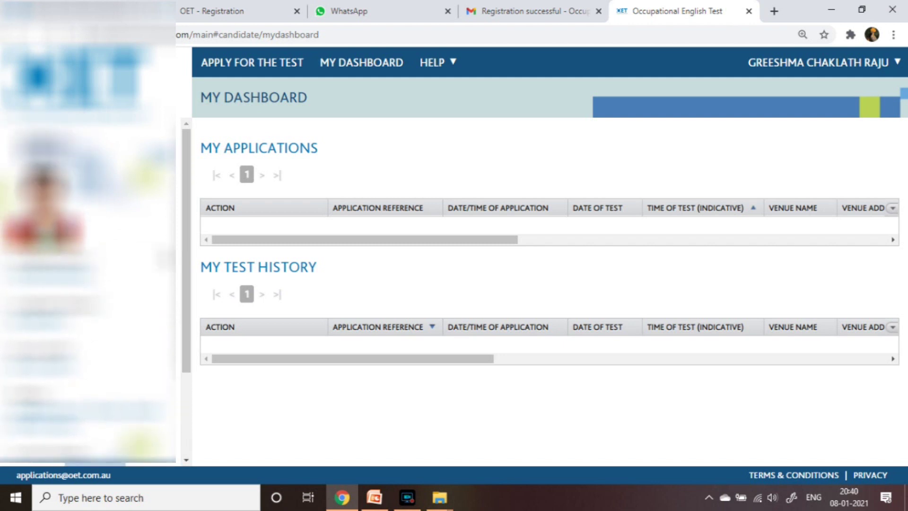
Start a new application with Nursing as the profession and India as the test country
left_click(273, 63)
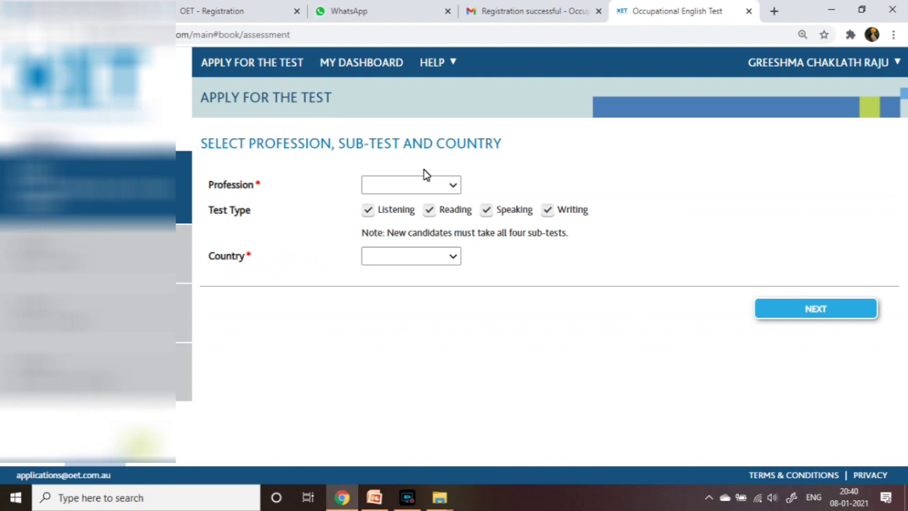
left_click(410, 184)
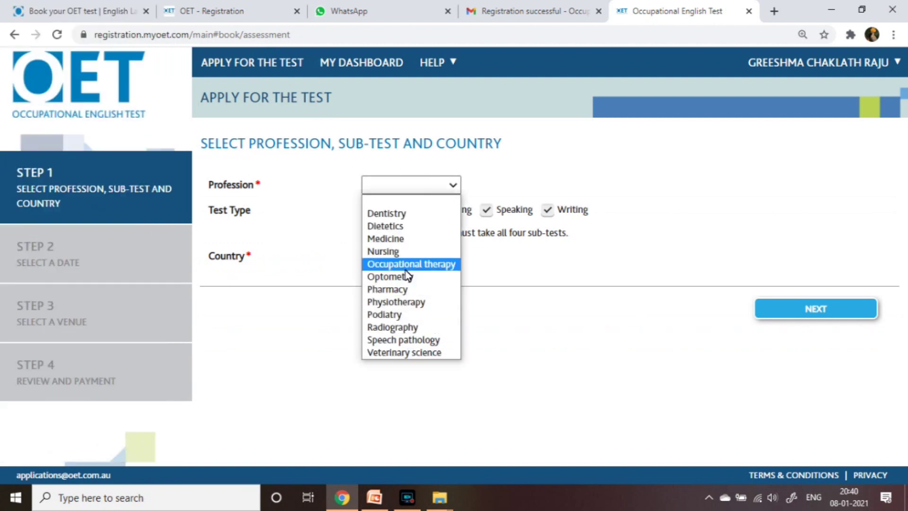
left_click(404, 252)
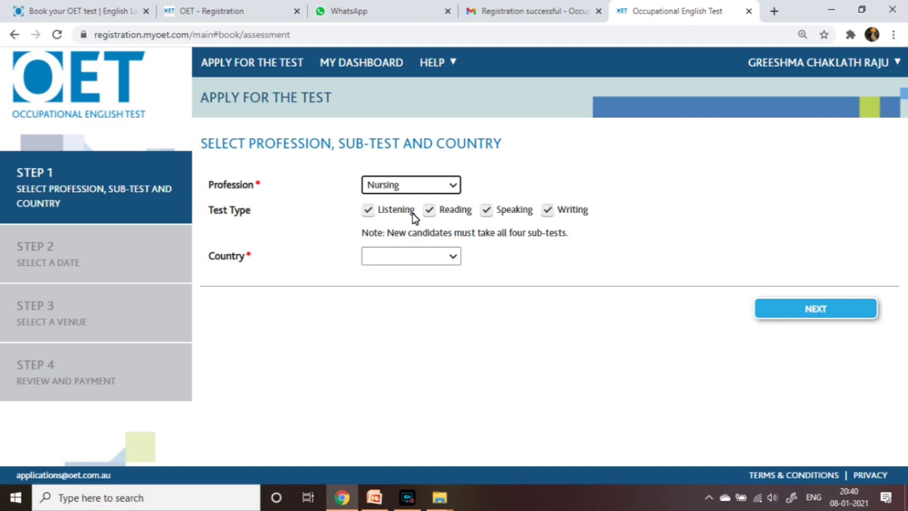
left_click(456, 260)
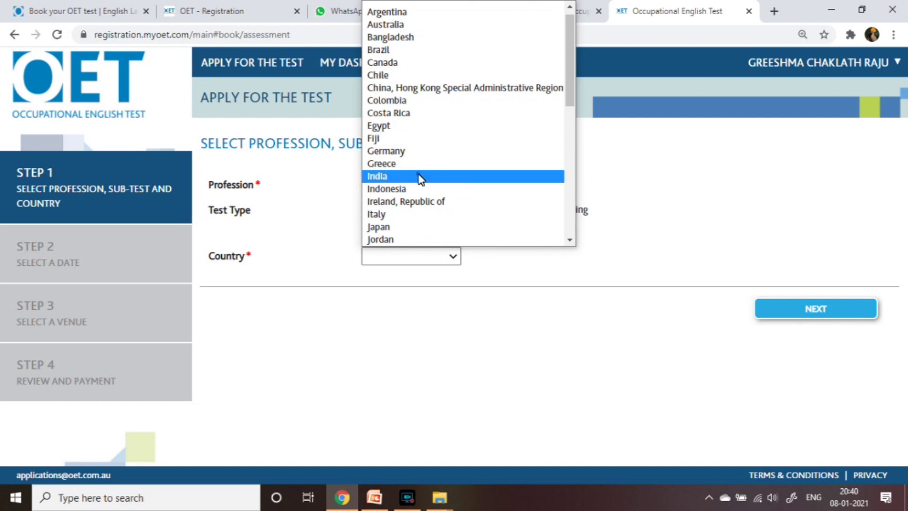
left_click(419, 176)
left_click(805, 309)
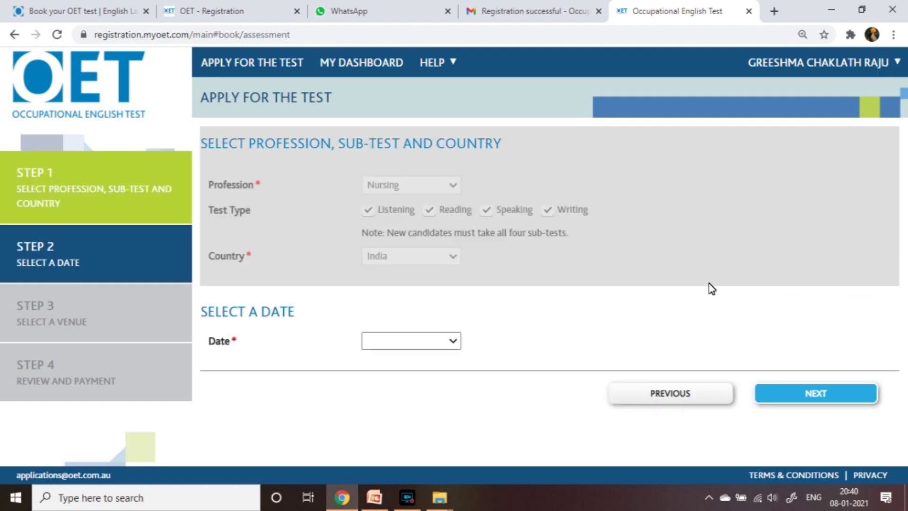
Pick 20 MAR 2021 from the test date list and continue to Step 3
left_click(453, 344)
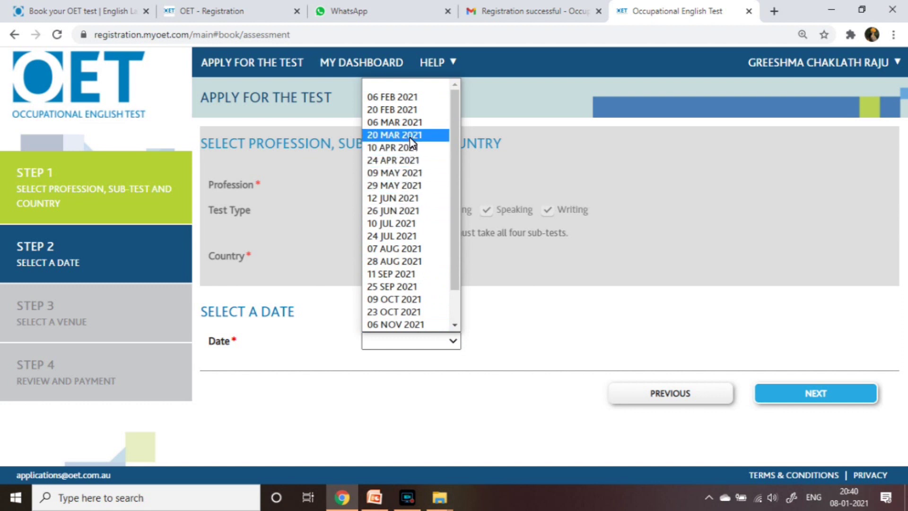
left_click(410, 137)
left_click(826, 393)
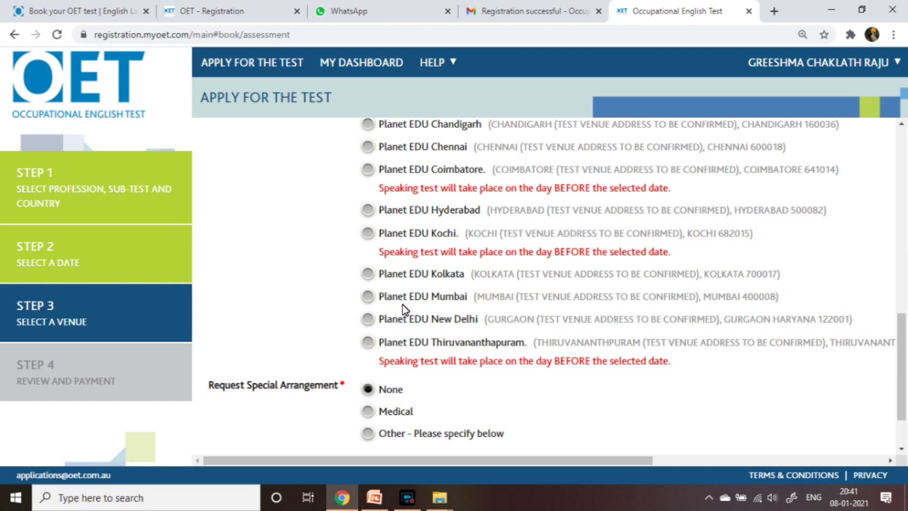
Choose the Ebek Cochin venue and continue to Step 4 Review and Payment
scroll(403, 308, "up", 3)
scroll(402, 305, "up", 6)
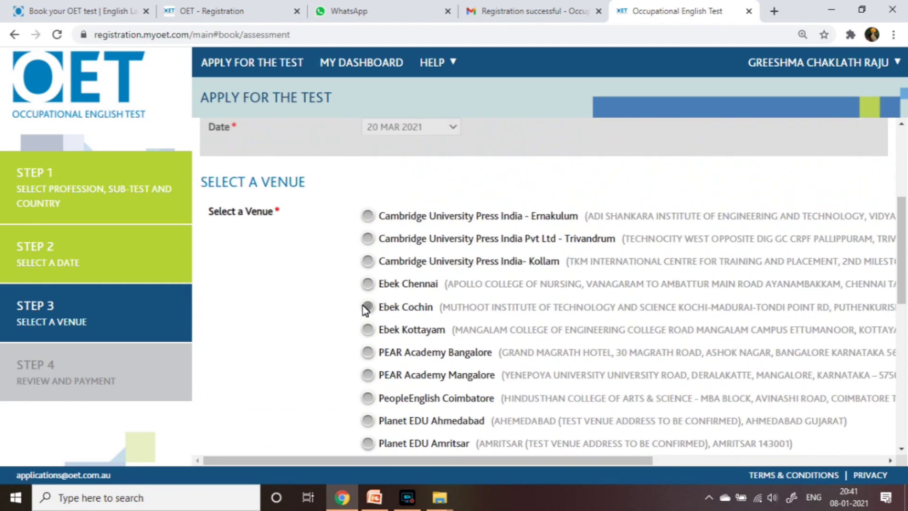
left_click(368, 307)
scroll(321, 288, "down", 10)
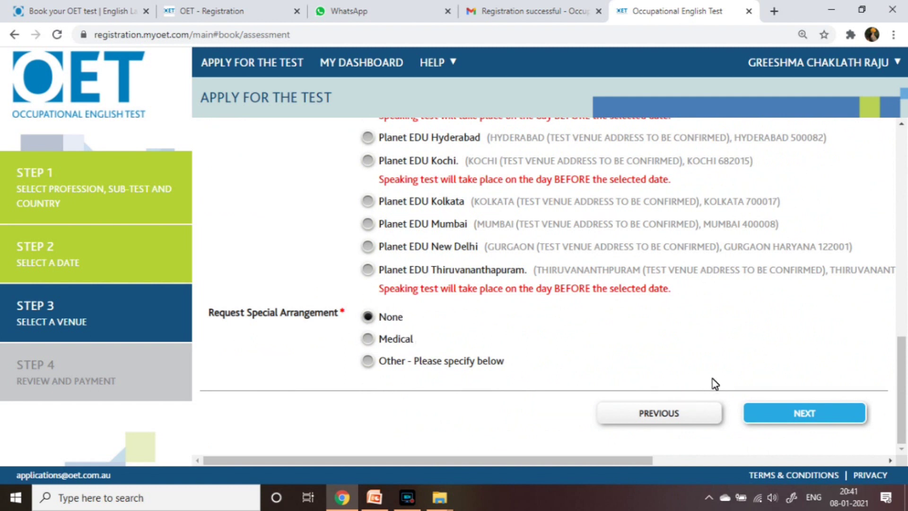
left_click(812, 414)
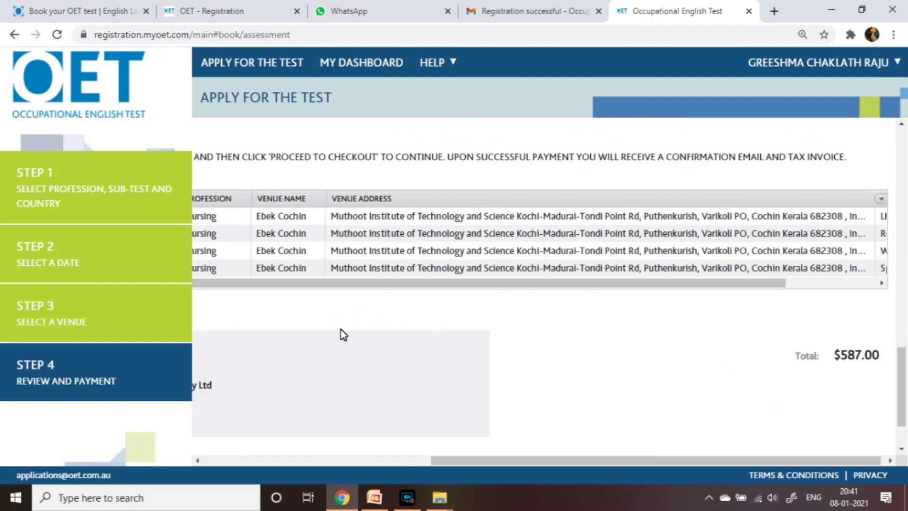
left_click(416, 286)
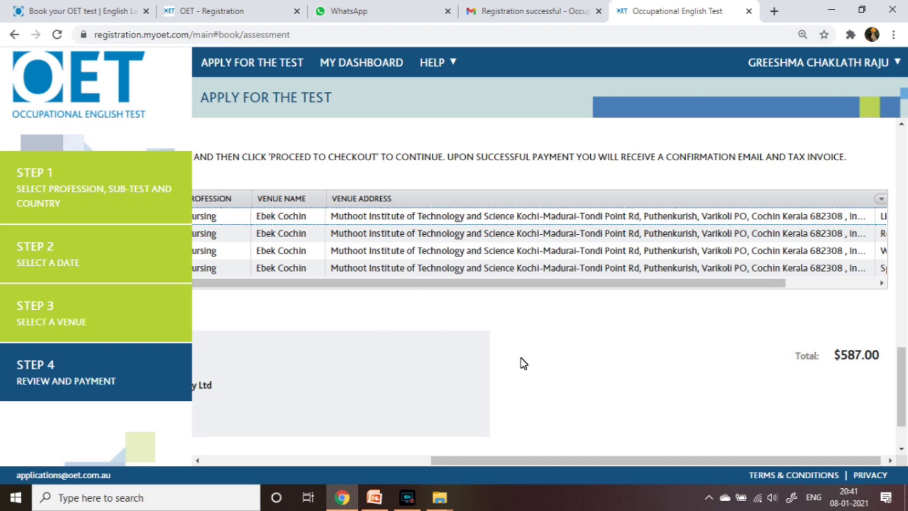
scroll(522, 362, "up", 1)
left_click_drag(519, 355, 691, 355)
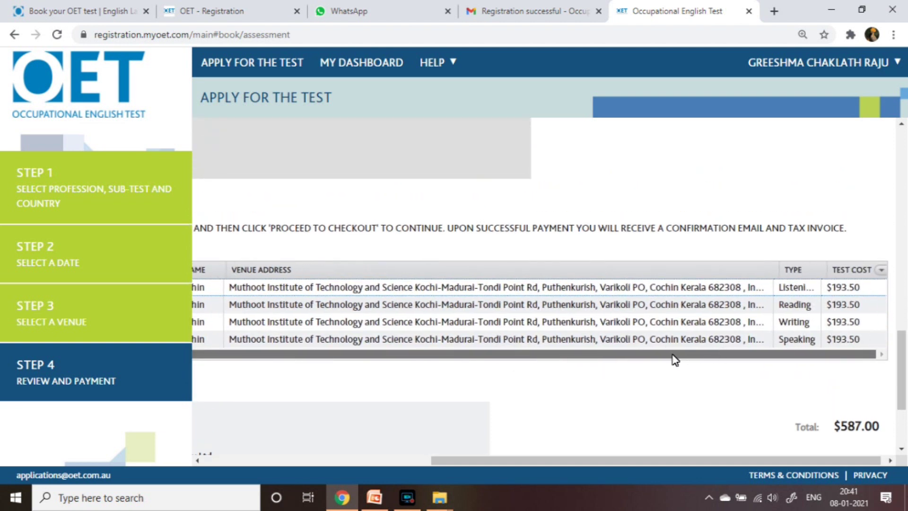
left_click_drag(621, 357, 457, 359)
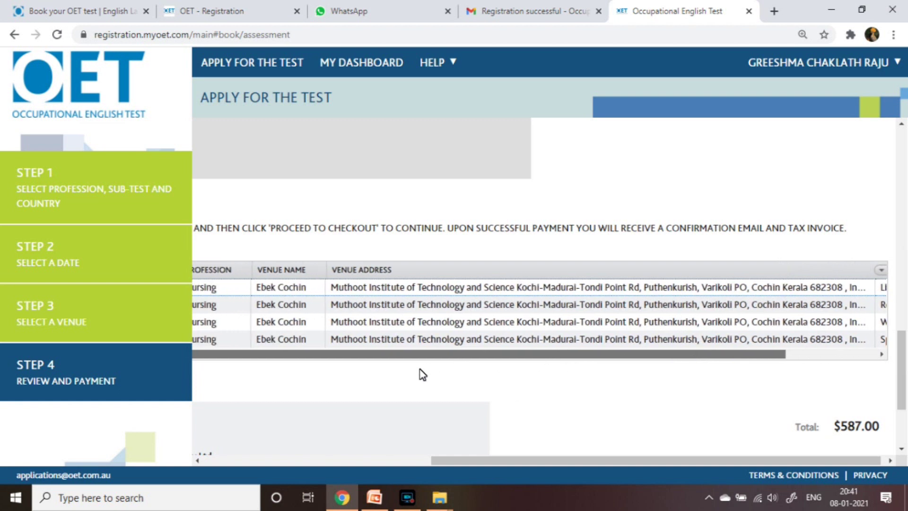
scroll(577, 400, "down", 1)
scroll(577, 400, "down", 3)
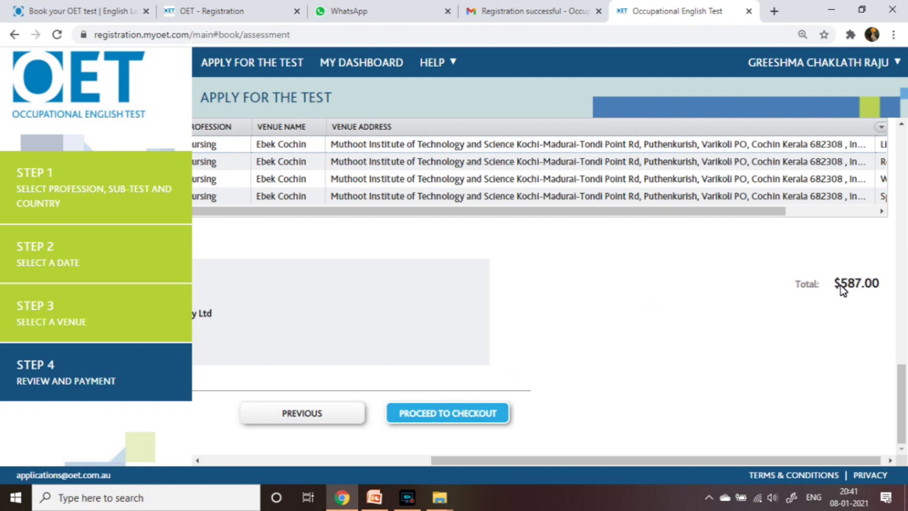
left_click_drag(834, 287, 880, 287)
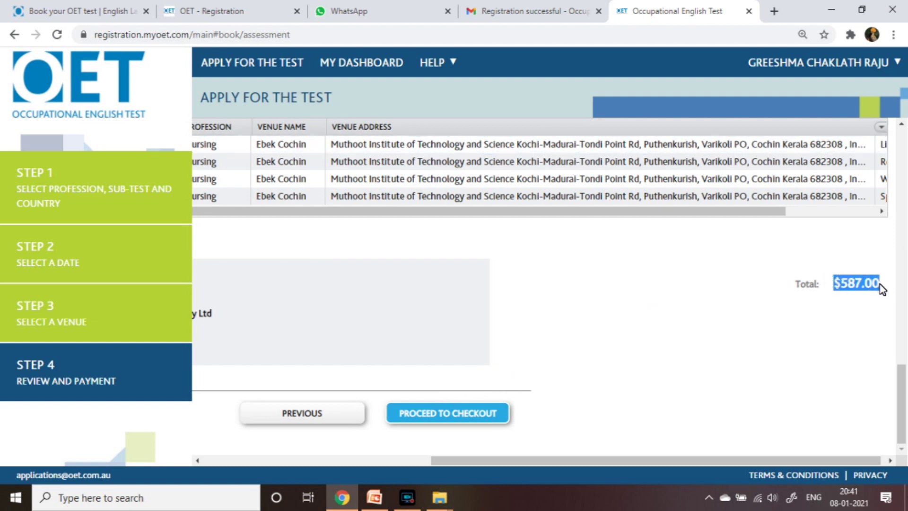
left_click(798, 332)
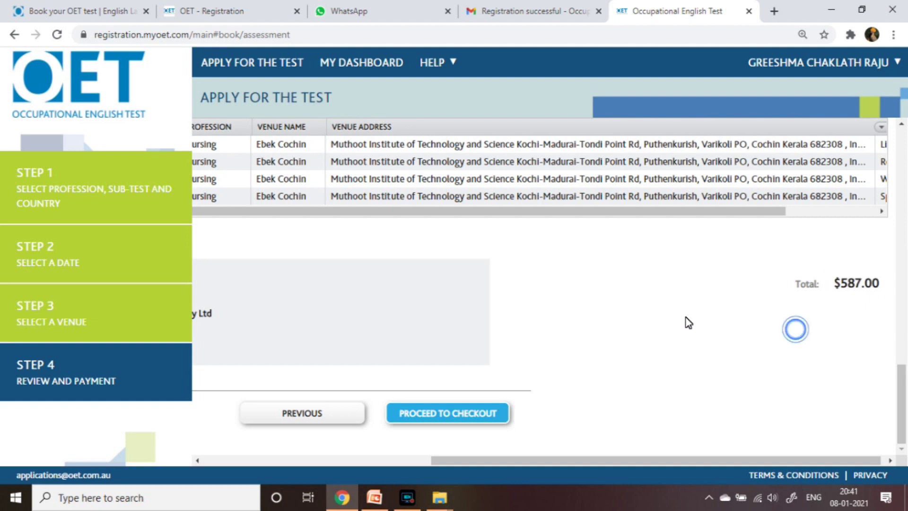
Check out the $587.00 order, note the payment deadline and reference, and confirm
left_click(470, 420)
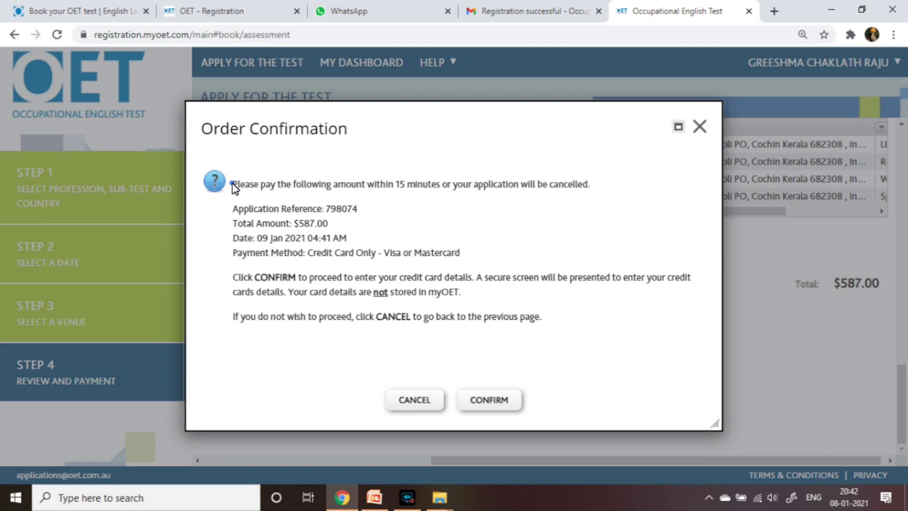
left_click_drag(231, 184, 589, 199)
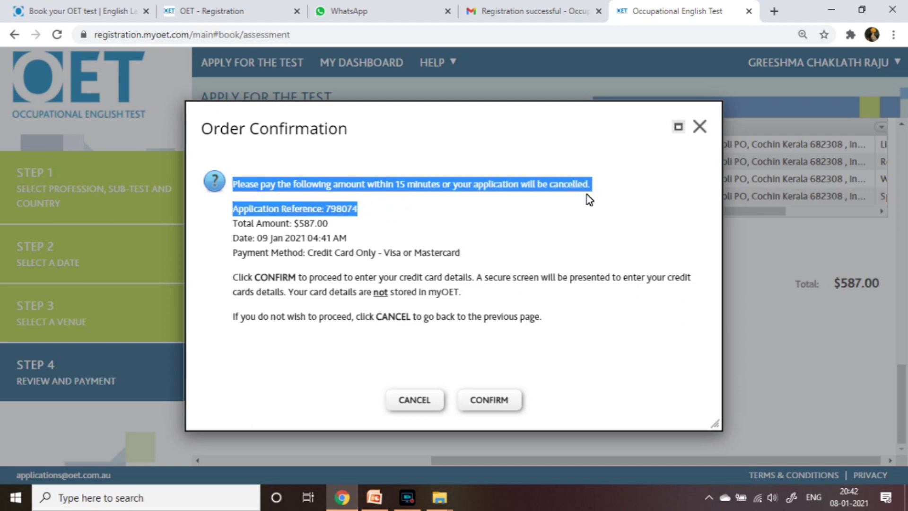
left_click(489, 399)
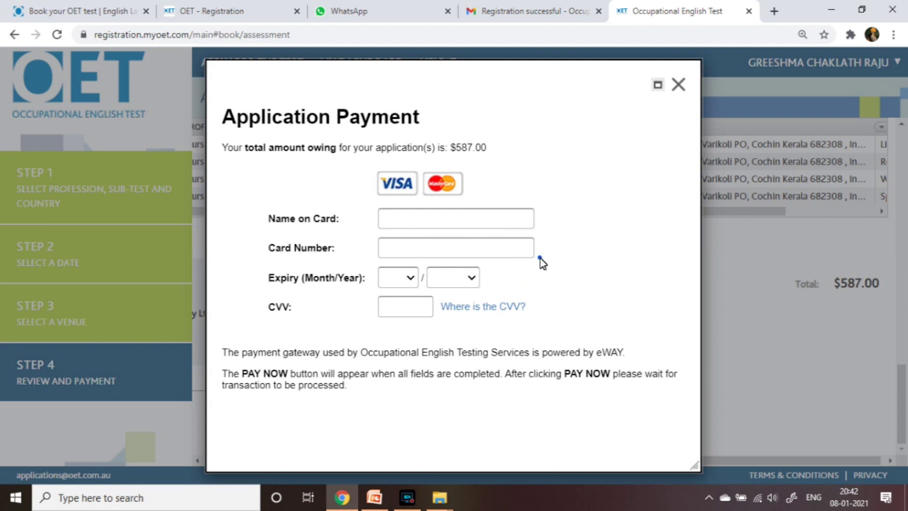
Enter the cardholder's name and card details in the Application Payment form
left_click(457, 218)
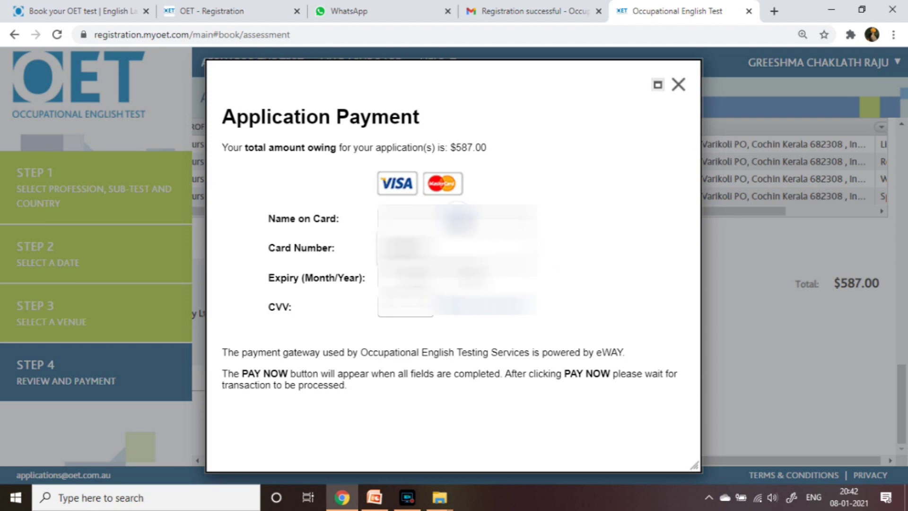
left_click(572, 248)
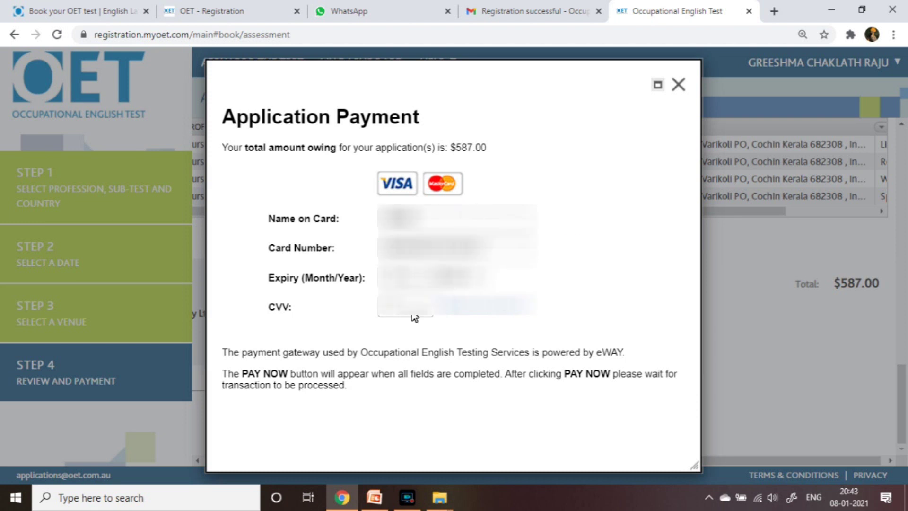
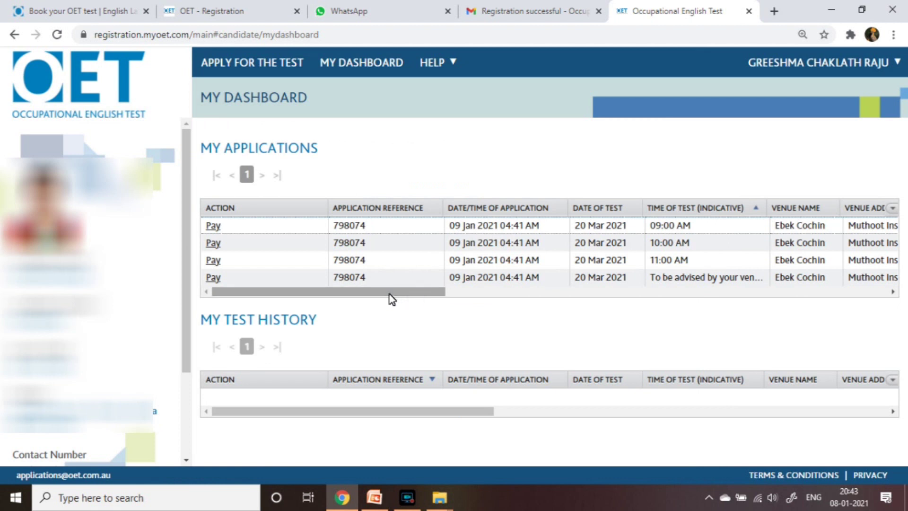
left_click_drag(392, 298, 305, 312)
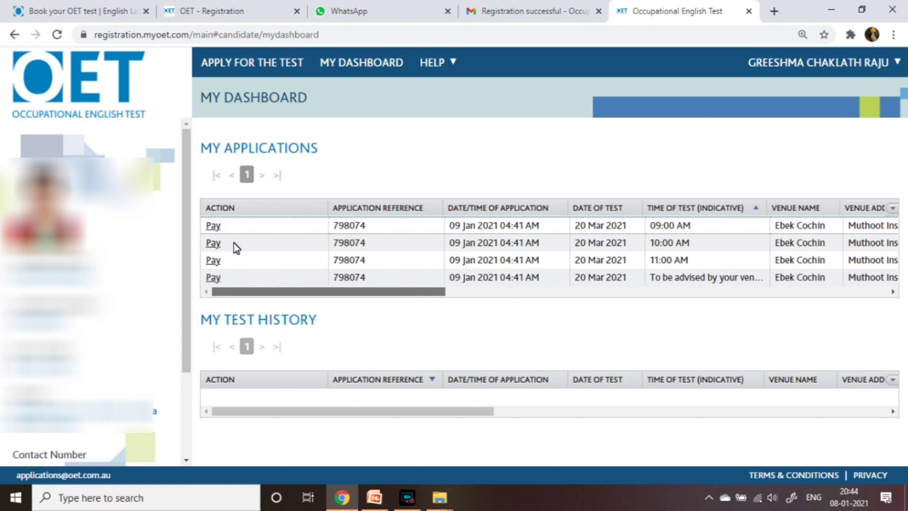
Scroll the My Applications grid right to view the Awaiting Payment and Pending statuses
scroll(333, 261, "right", 10)
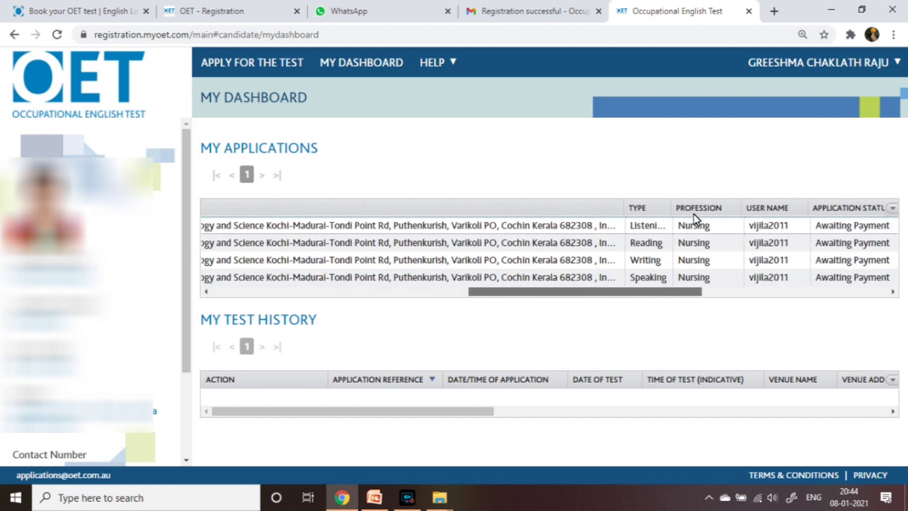
scroll(694, 217, "right", 10)
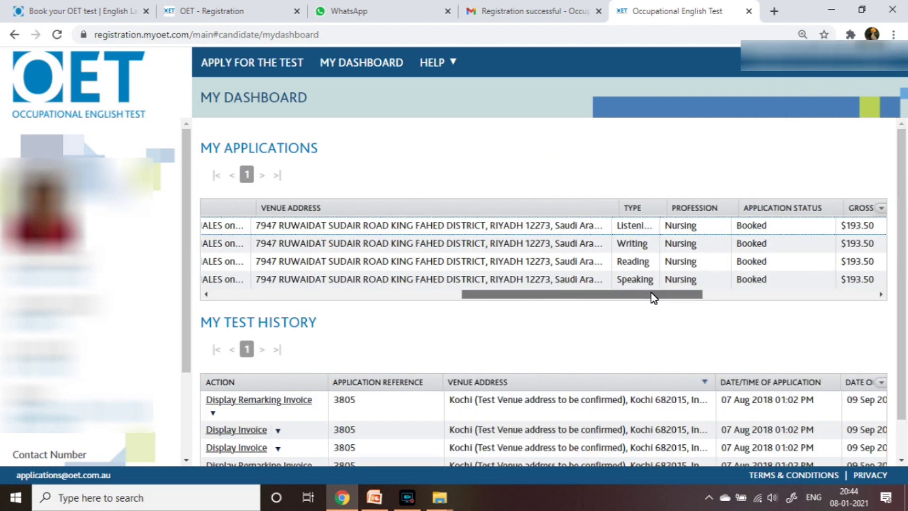
Pan across the other account's applications grid to show its Booked and Paid sub-tests
left_click_drag(653, 297, 681, 300)
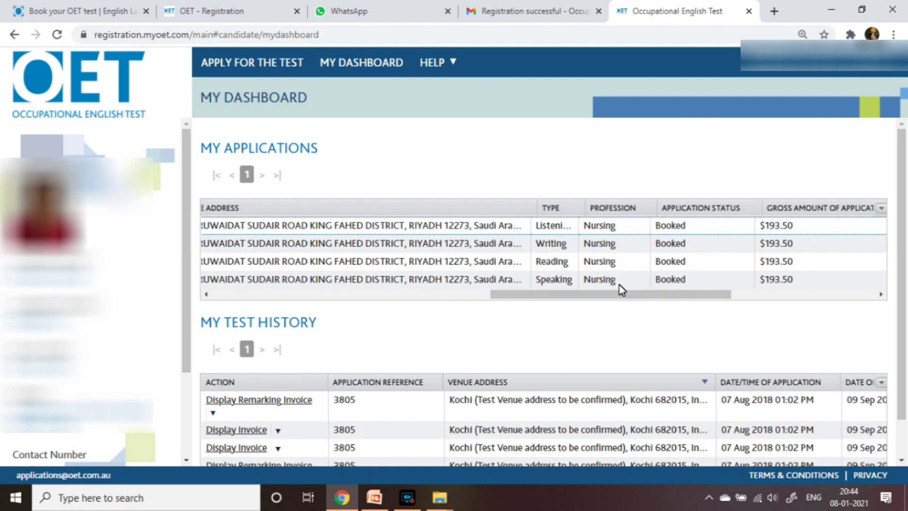
left_click_drag(673, 297, 783, 306)
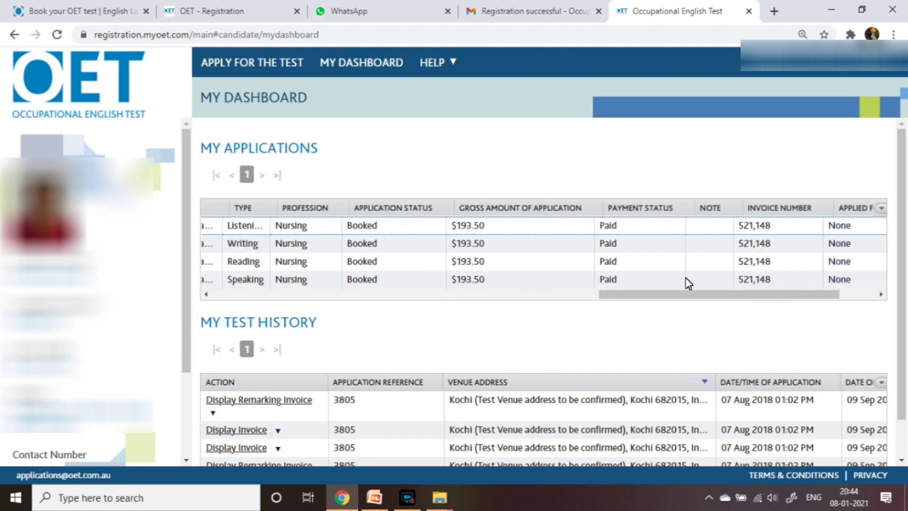
left_click_drag(684, 297, 282, 323)
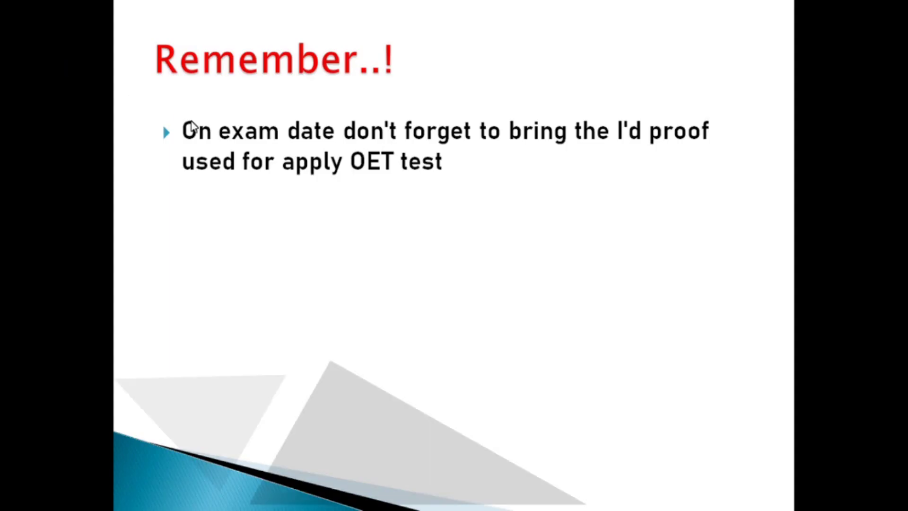